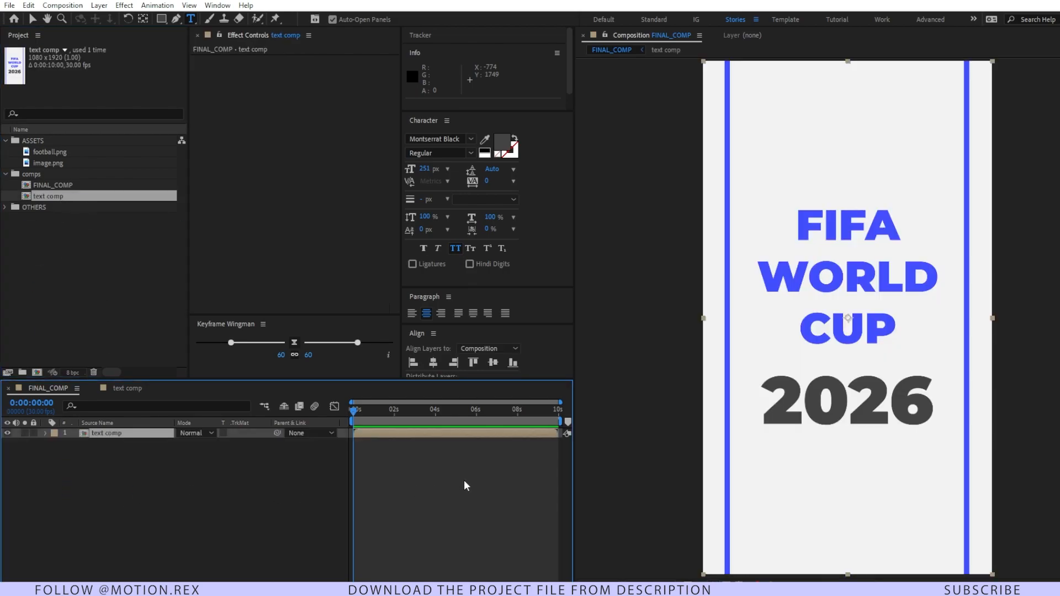
Step: Scale the text comp layer to 40% and make it a 3D layer
key("s")
left_click_drag(213, 443, 180, 443)
key("F4")
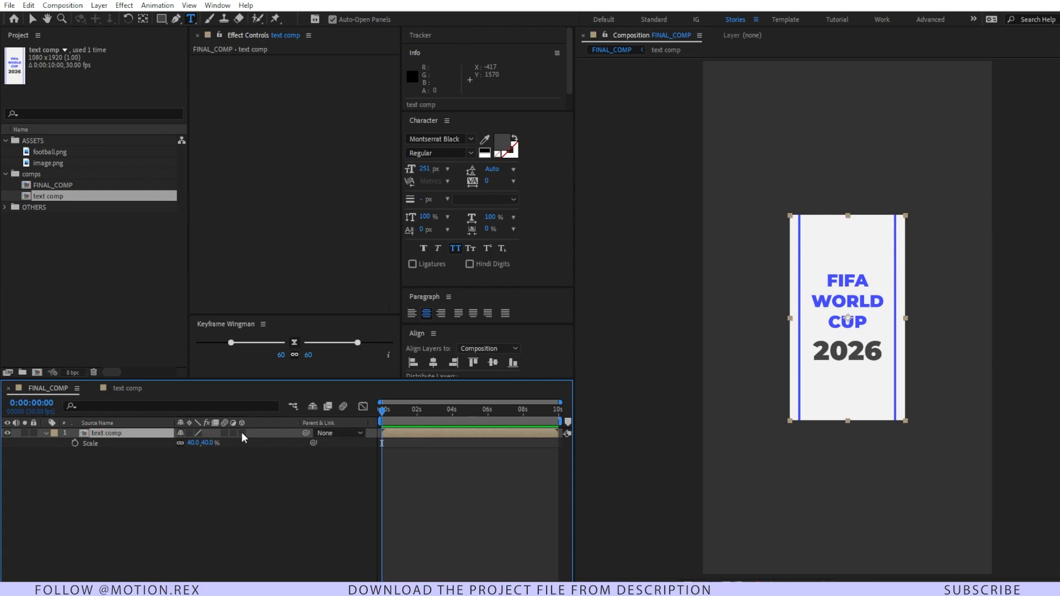
left_click(241, 432)
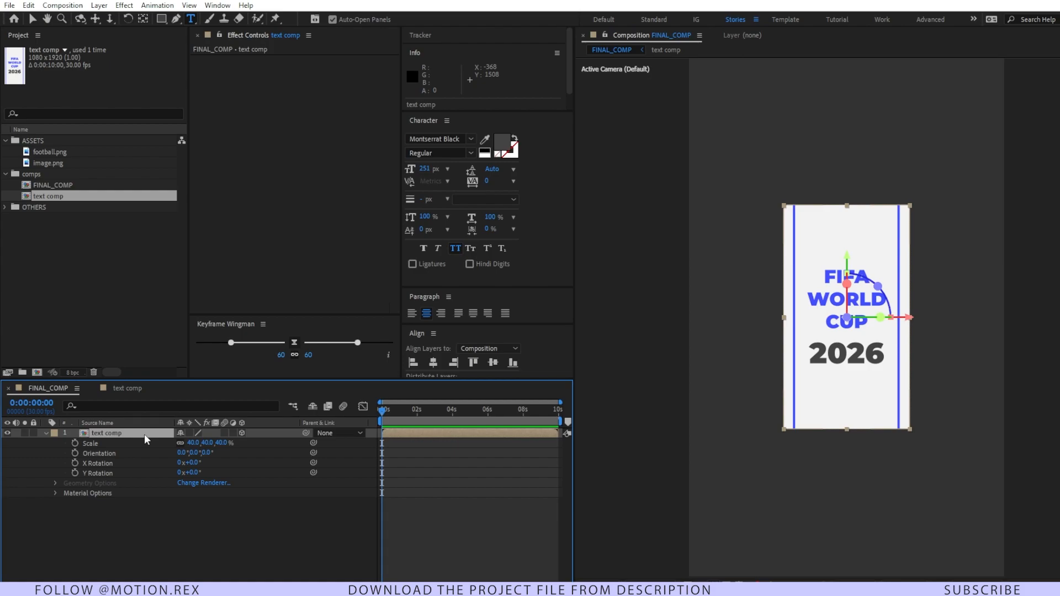
Step: Duplicate the text comp layer, placing the copy above the original with its top edge tilted toward the camera
key("ctrl+d")
key("v")
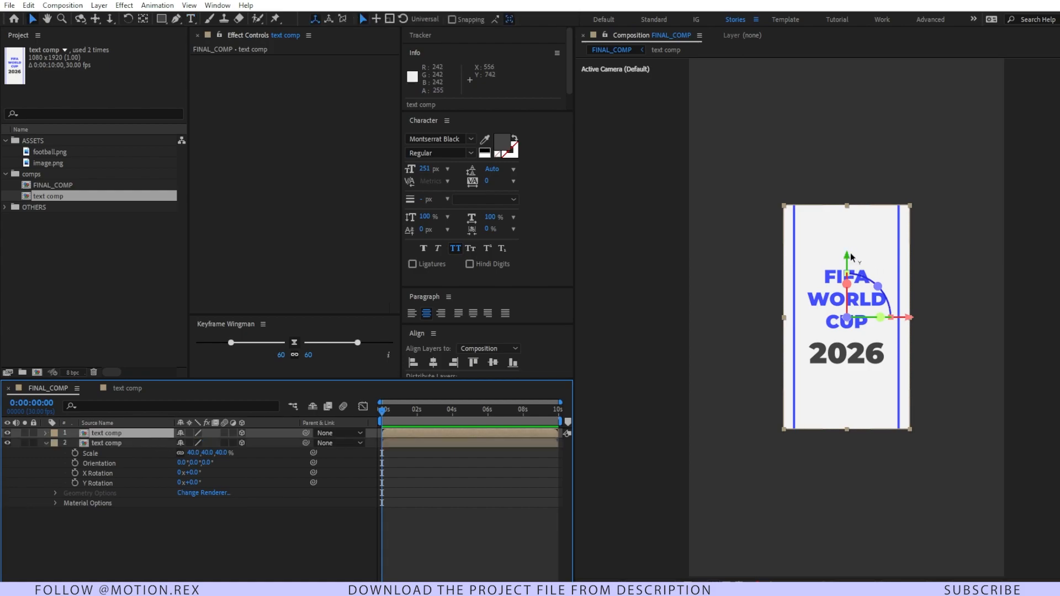
left_click_drag(840, 204, 838, 41)
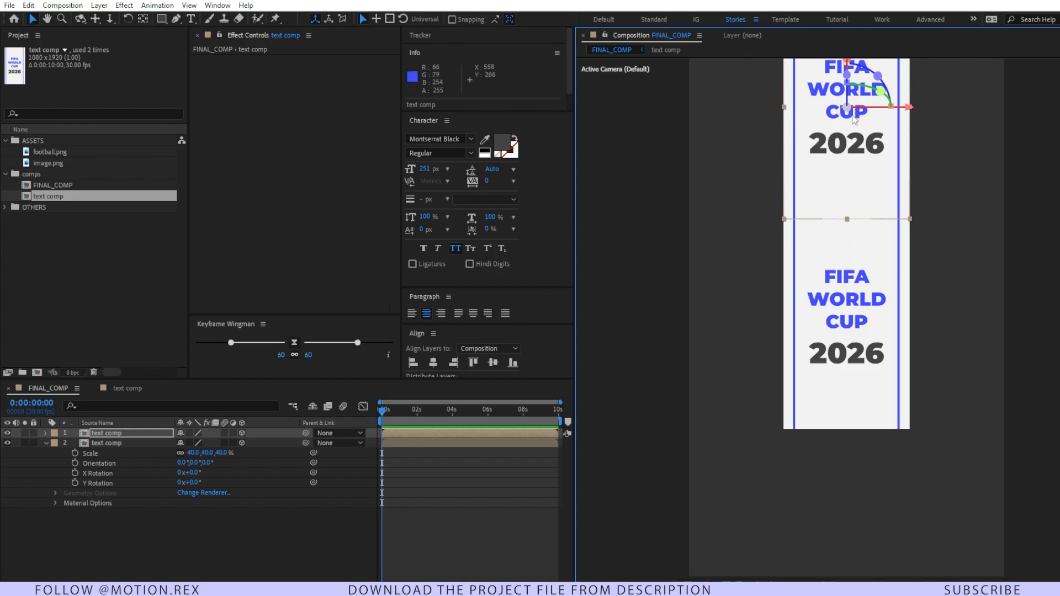
left_click_drag(875, 117, 851, 111)
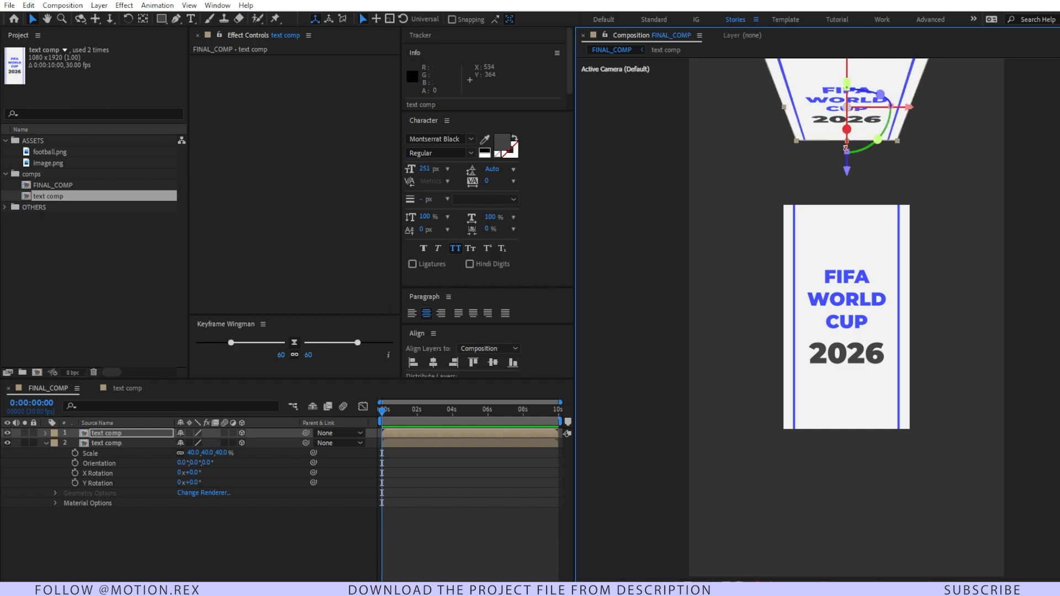
Step: Raise the front text panel to about Y 748 and fit the tilted copy's lower edge onto its top edge
left_click(846, 279)
left_click_drag(846, 256, 847, 195)
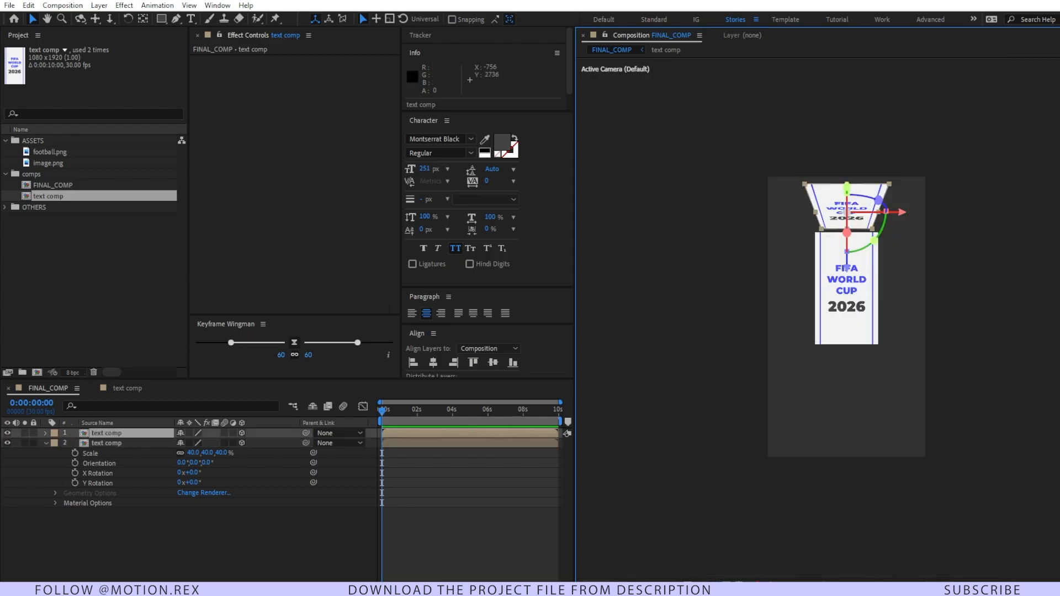
left_click(607, 583)
left_click(608, 471)
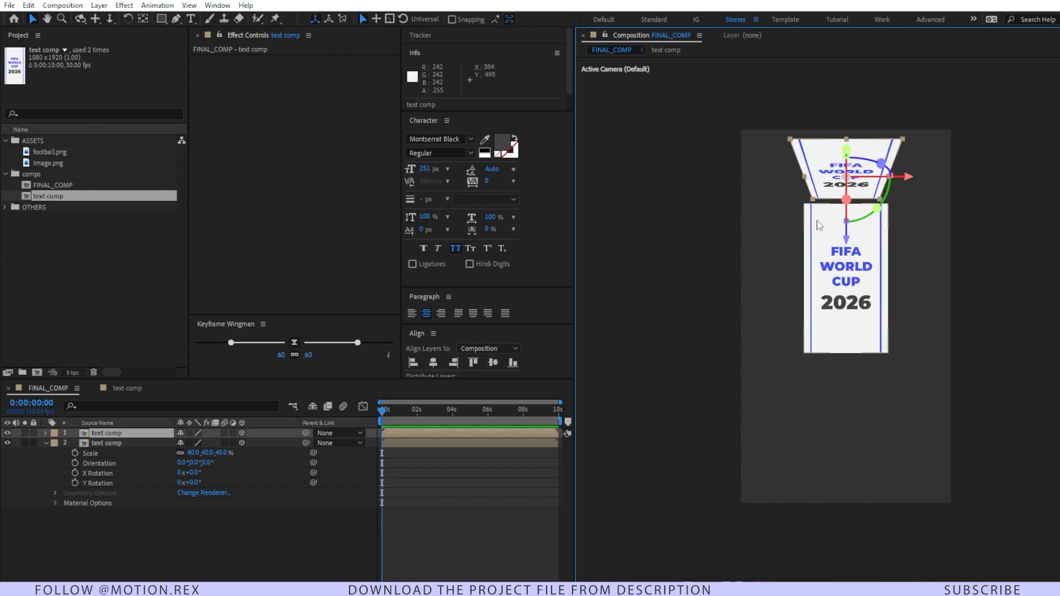
left_click_drag(789, 139, 763, 125)
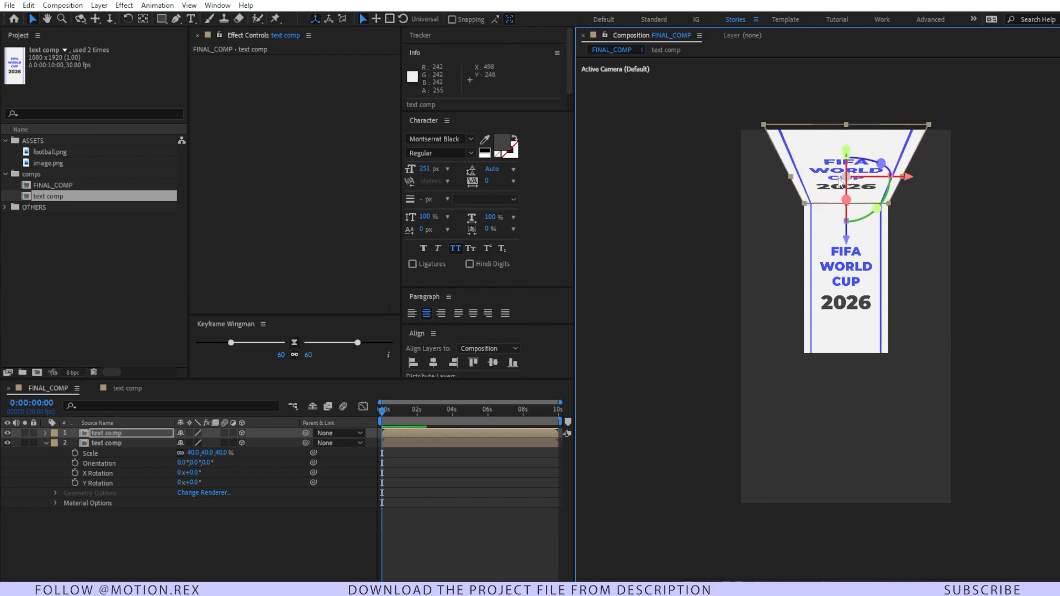
scroll(840, 180, "up", 2)
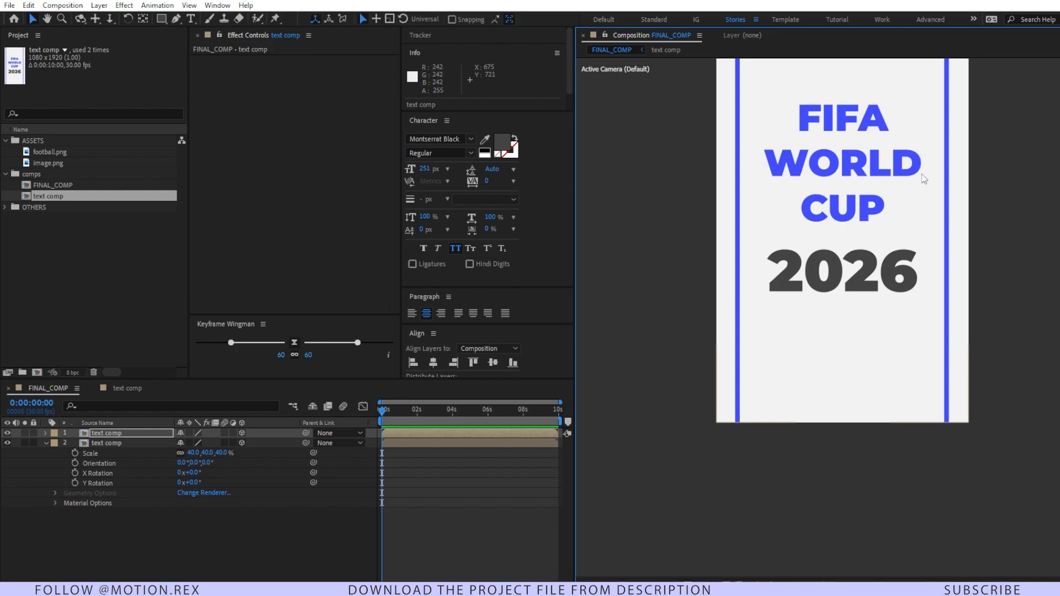
left_click_drag(926, 150, 900, 375)
left_click_drag(884, 277, 899, 349)
key("v")
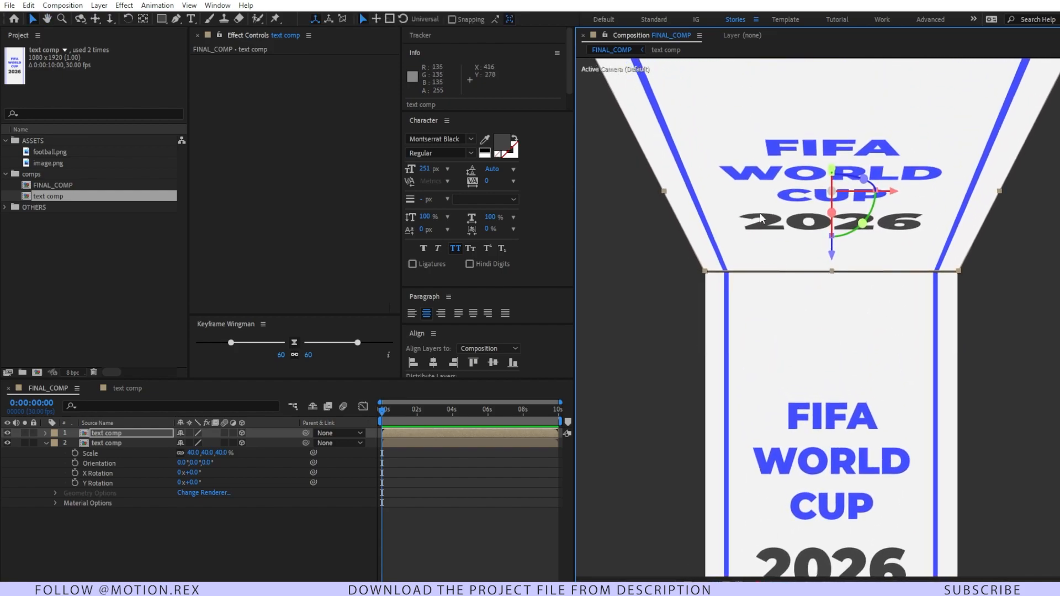
left_click_drag(832, 169, 831, 175)
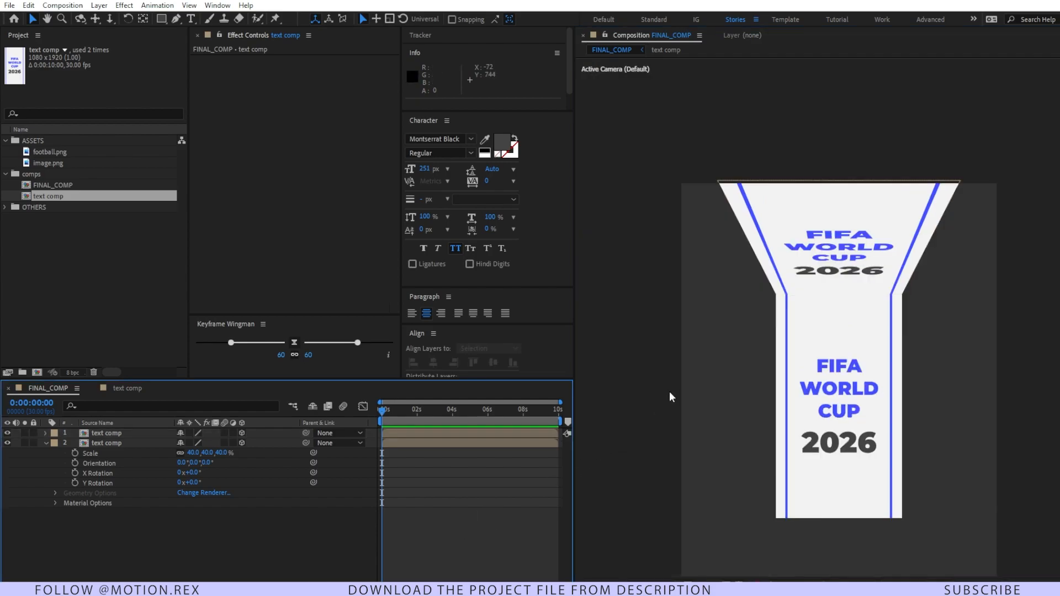
Step: Duplicate the front text panel, put the copy first in the layer stack and place it directly below the front panel
scroll(876, 380, "down", 2)
left_click(113, 444)
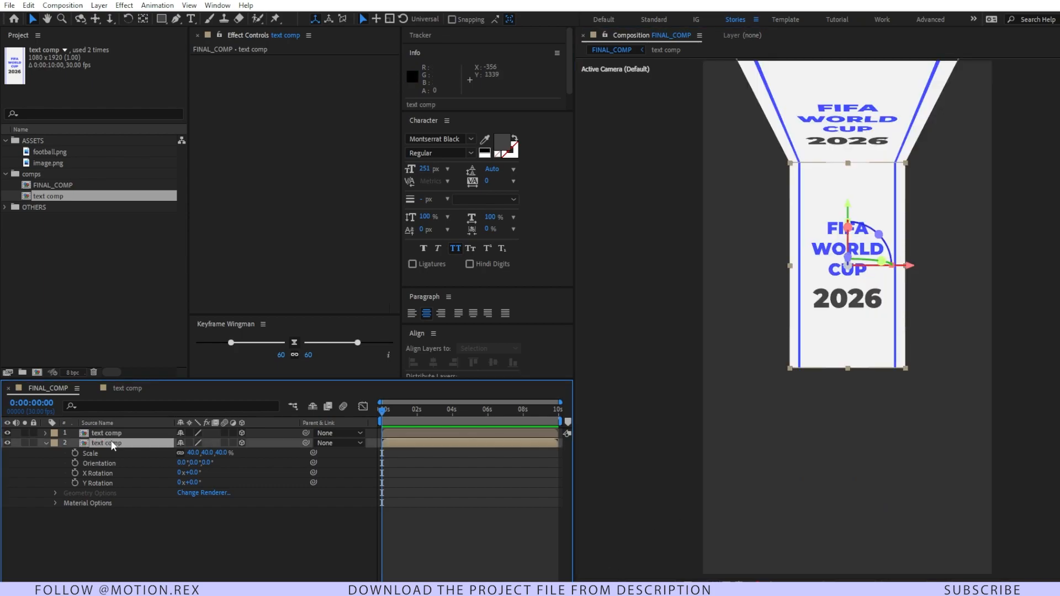
key("ctrl+d")
left_click_drag(117, 445, 120, 434)
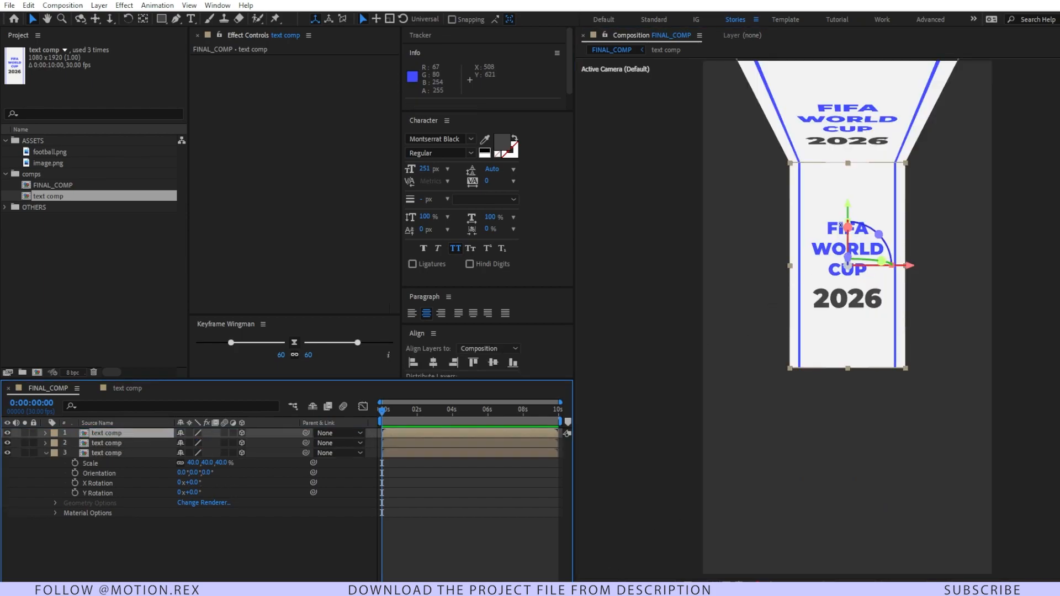
left_click_drag(847, 204, 863, 390)
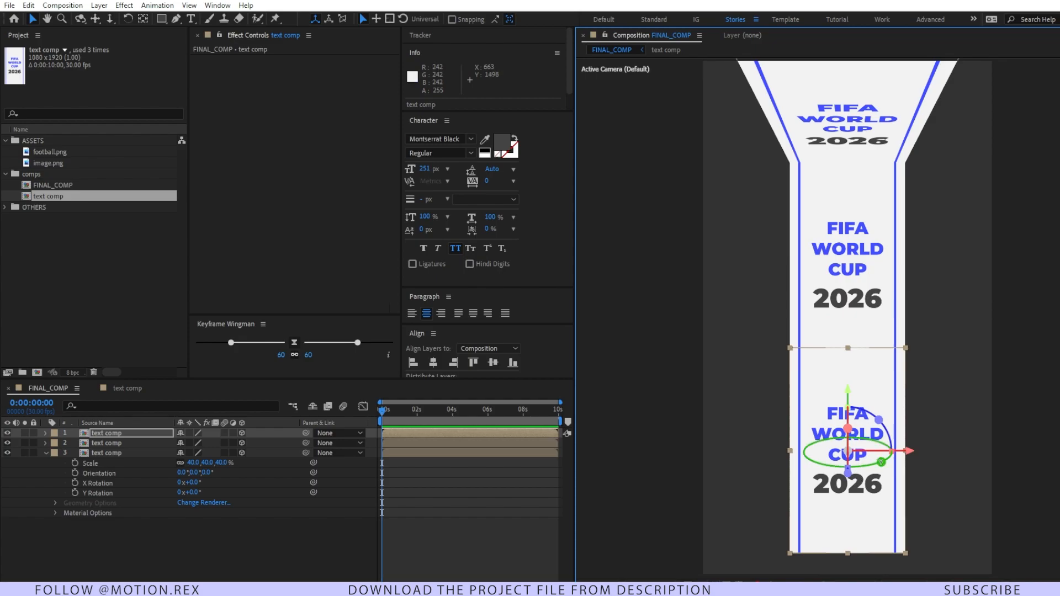
Step: Tilt the lower panel's bottom edge toward the camera and align its top edge with the front panel's bottom edge
left_click_drag(882, 460, 847, 405)
key("ctrl+z")
left_click_drag(848, 452, 847, 451)
left_click_drag(924, 531, 964, 595)
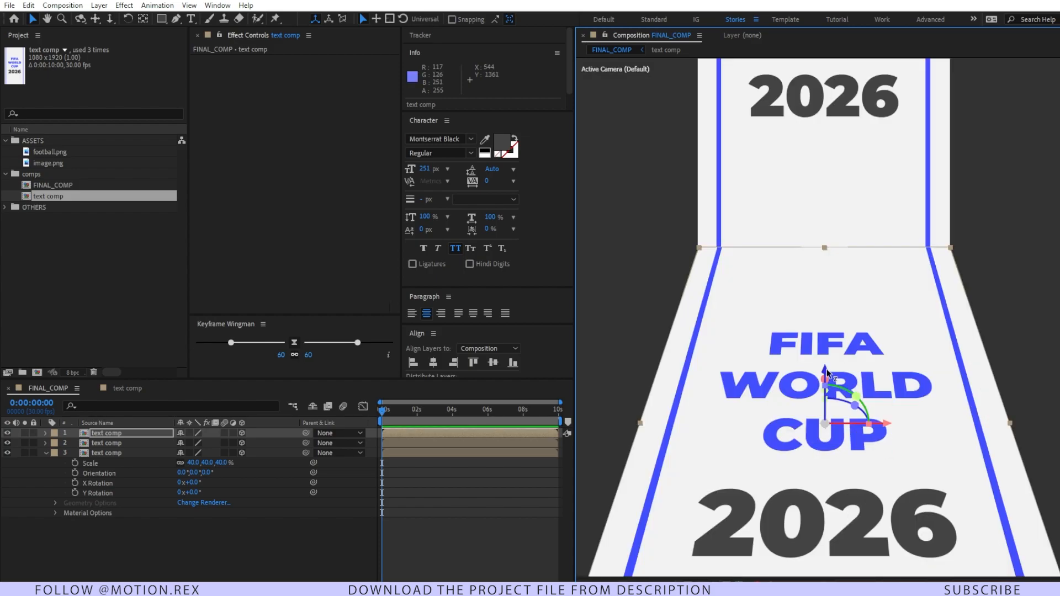
left_click_drag(827, 373, 827, 372)
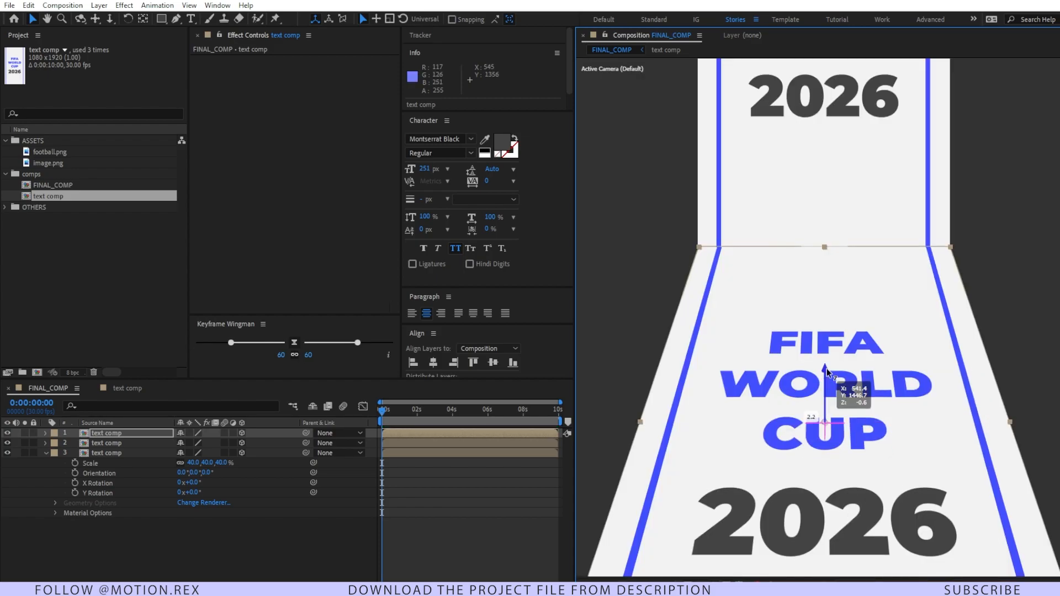
left_click_drag(827, 373, 827, 374)
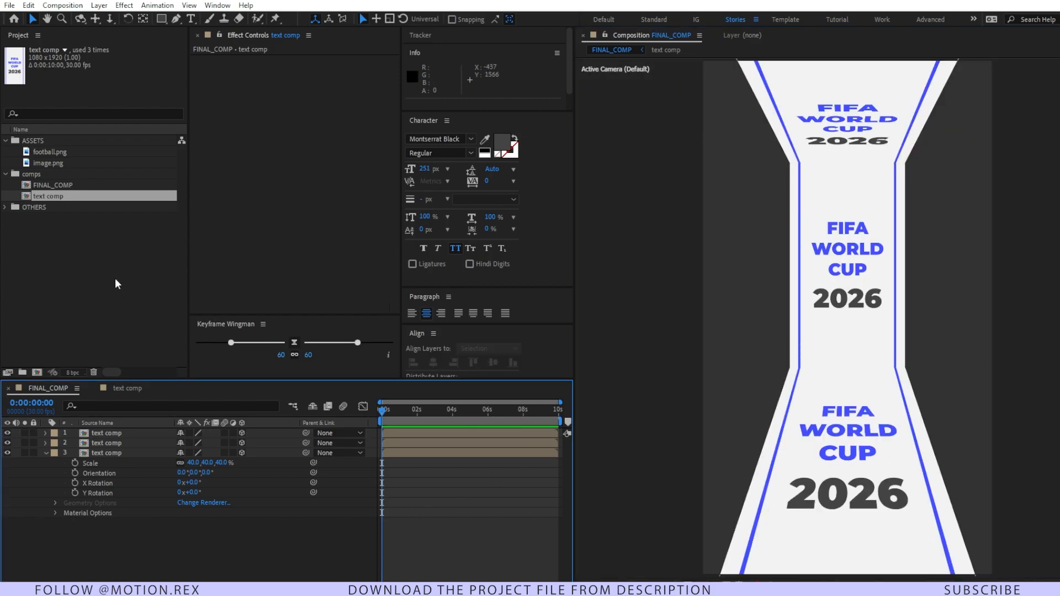
Step: Add image.png to FINAL_COMP above the text panels and scale it to 213%
left_click(115, 284)
left_click(85, 154)
left_click(82, 162)
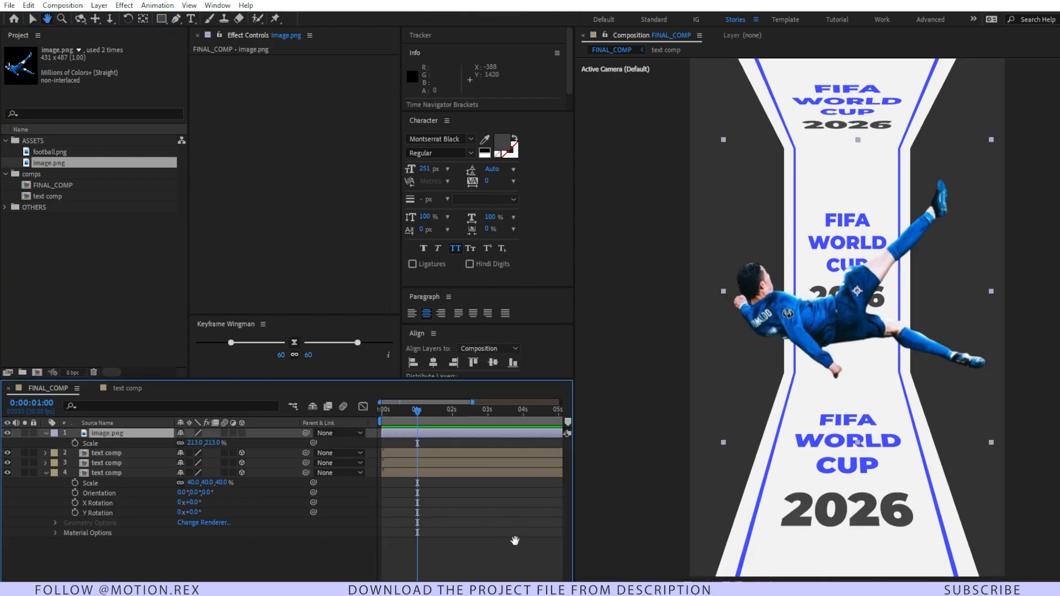
Step: Keyframe the image.png layer's rotation at 0° at 1 second and 5° at 0 seconds
mouse_move(423, 416)
left_mouse_down()
mouse_move(372, 423)
mouse_move(420, 414)
left_mouse_up()
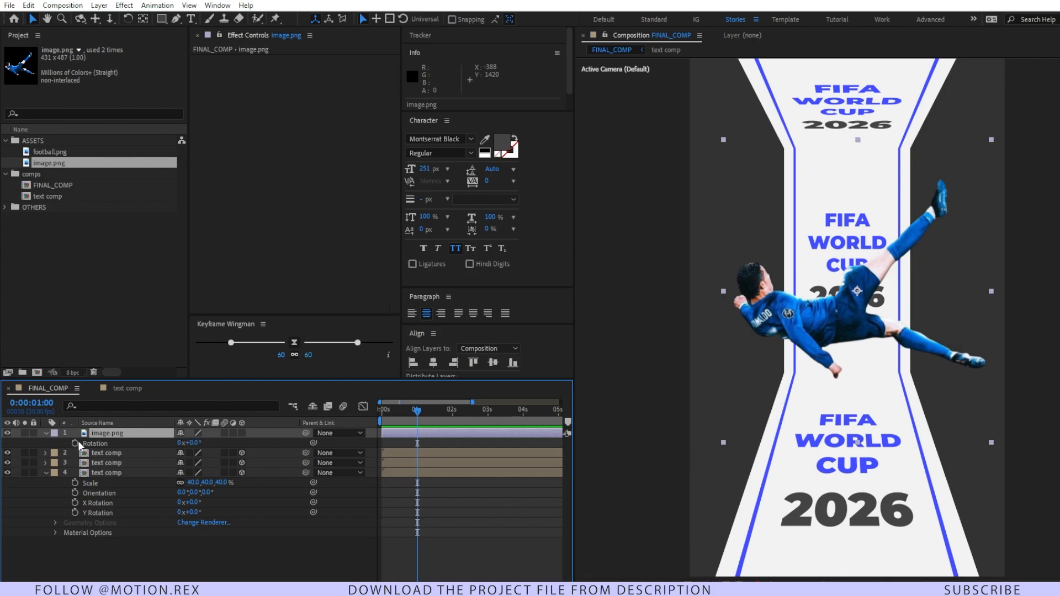
left_click(75, 443)
left_click_drag(422, 410, 382, 410)
left_click(196, 442)
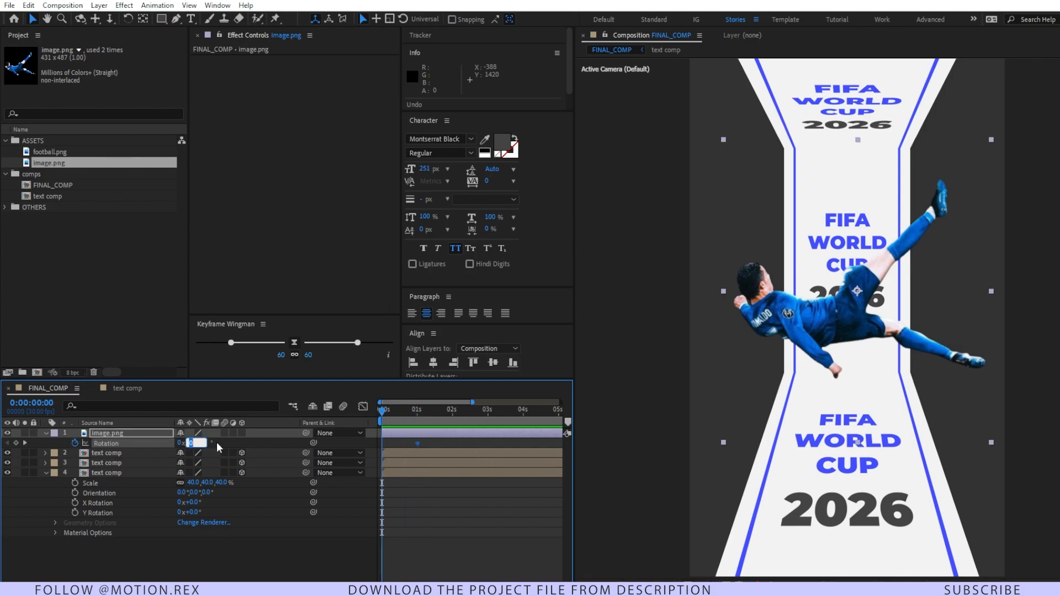
type("5")
key("Return")
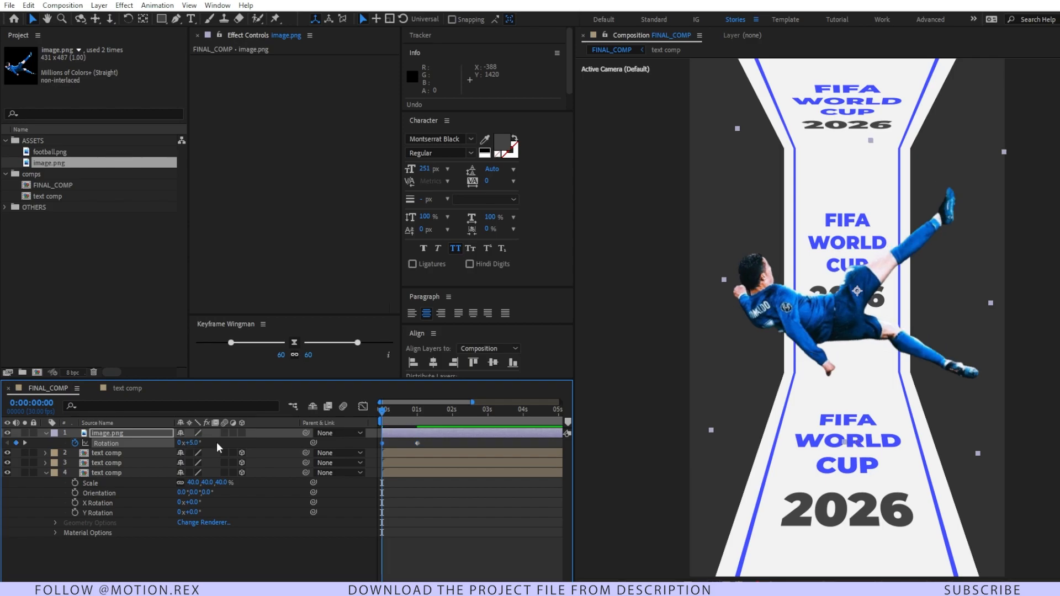
Step: Add a rotation keyframe of -5° to the image.png layer at 5 seconds
left_click_drag(382, 410, 560, 418)
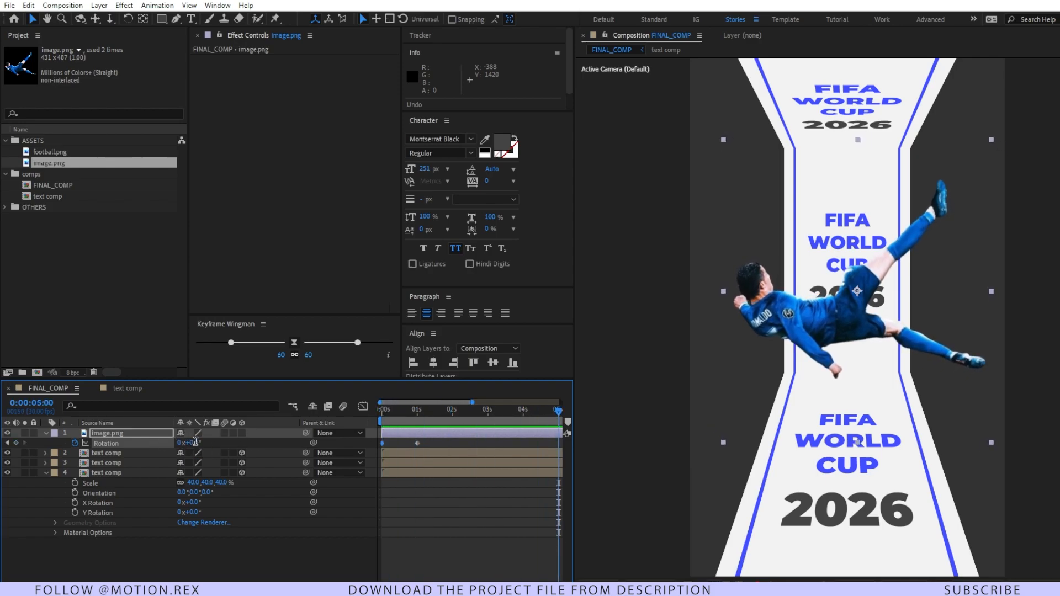
type("-5")
key("Return")
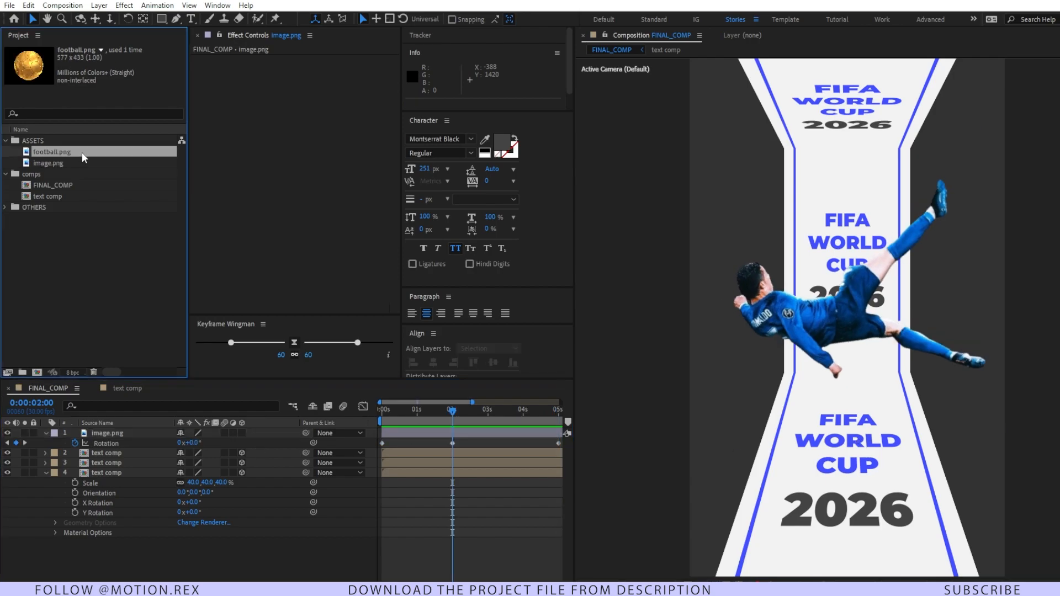
Step: Add football.png as the top layer of FINAL_COMP and apply the Tint effect to it
left_click_drag(82, 152, 111, 430)
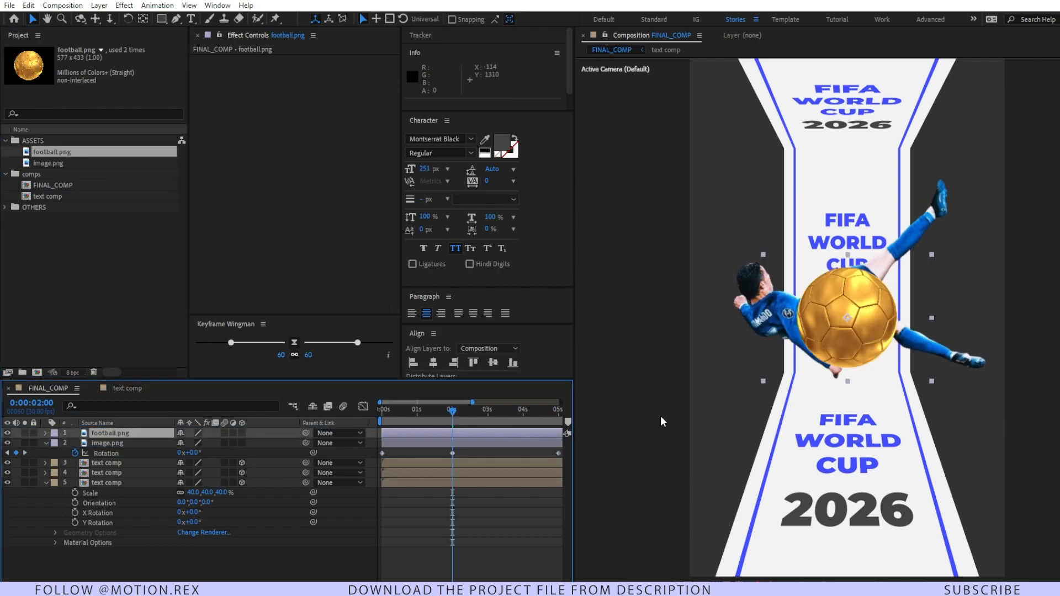
key("ctrl+space")
type("tint")
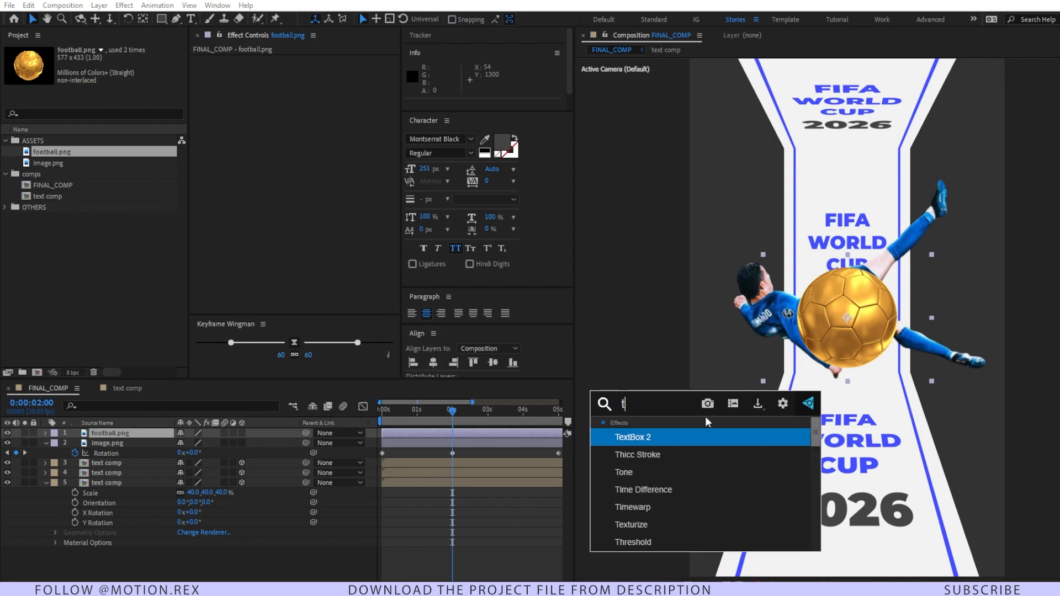
key("Return")
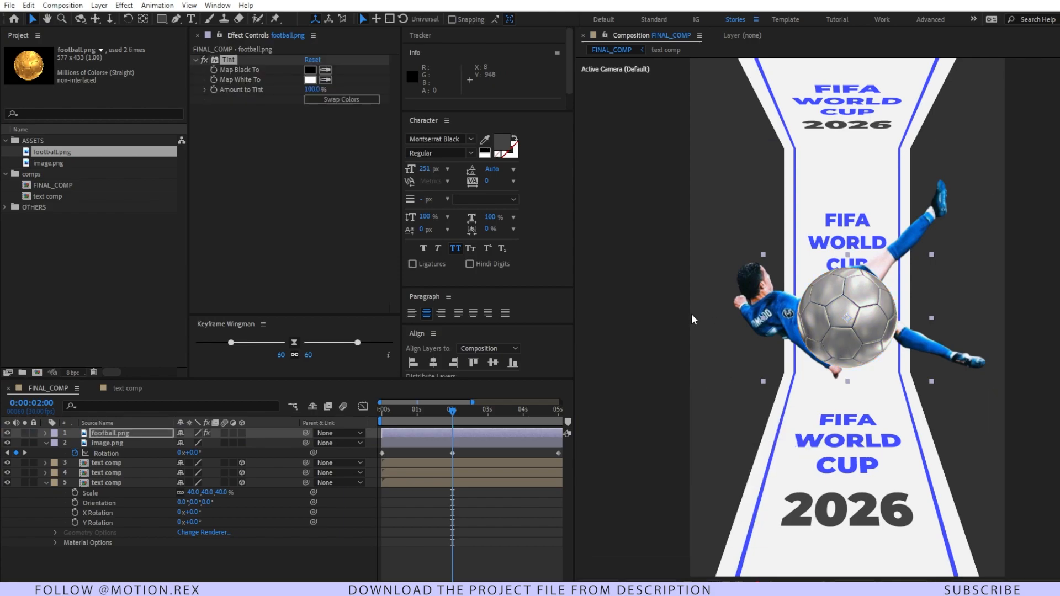
Step: Scale the football to 49% and place it at the player's raised foot, at position 752, 528
left_click_drag(854, 325, 845, 207)
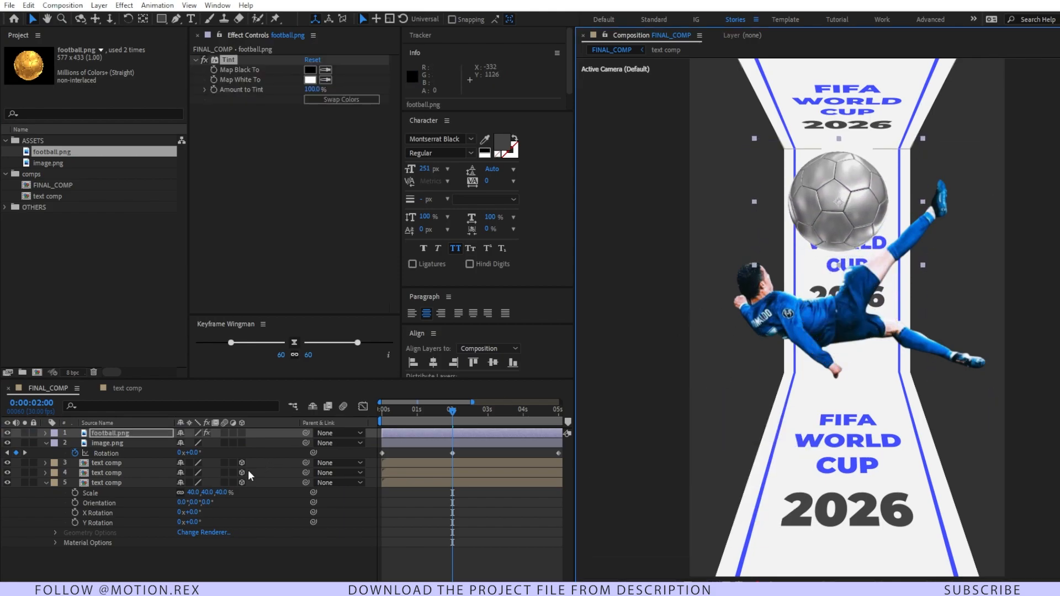
key("s")
left_click_drag(213, 442, 185, 443)
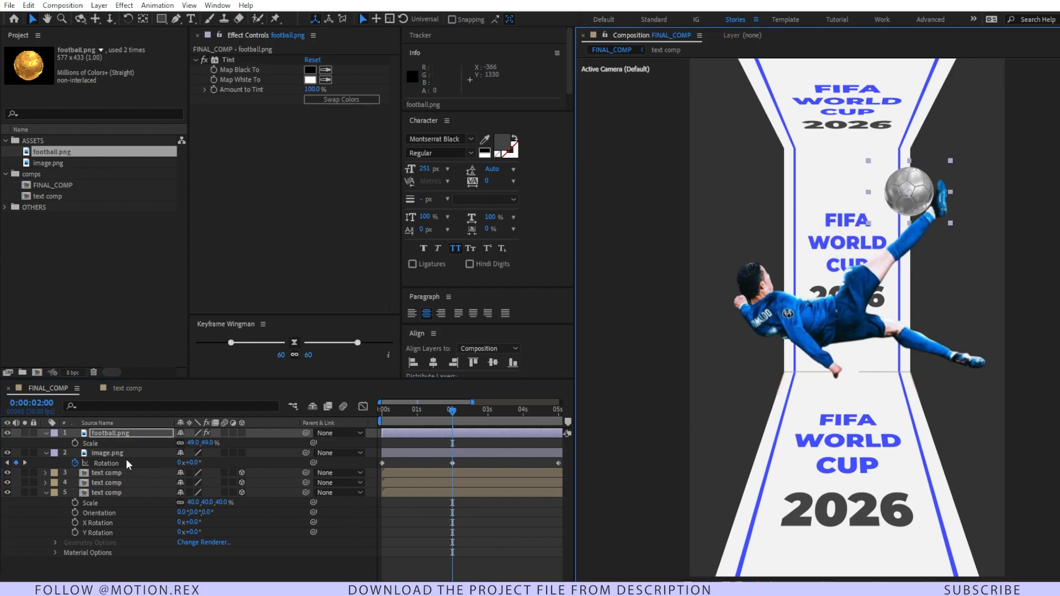
Step: Keyframe the football's position at 2 seconds and off-frame at about -174, 678 at 0 seconds, bending the motion path into an arc
key("alt+shift+p")
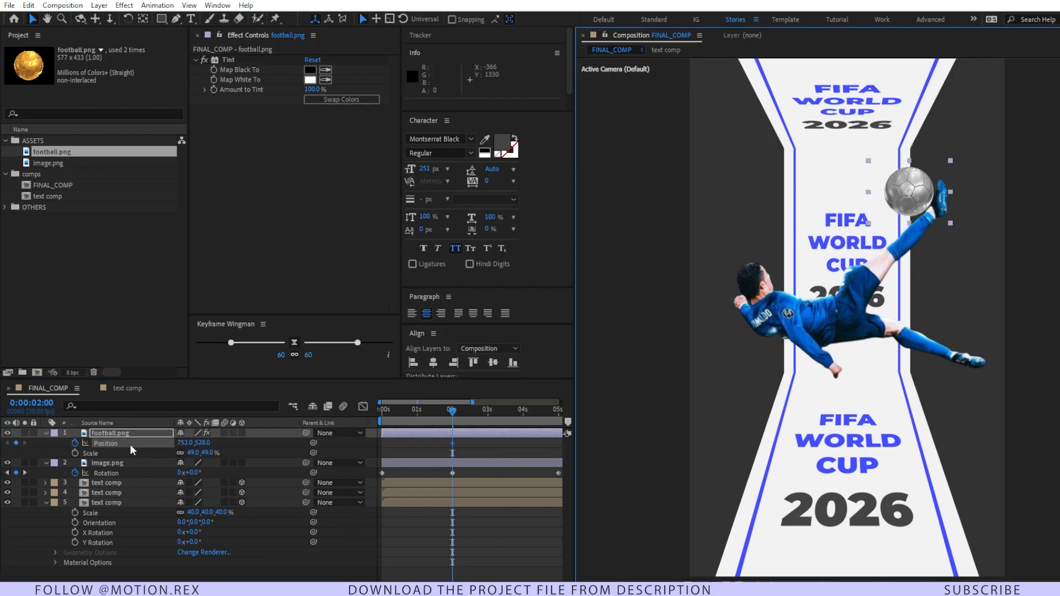
left_click_drag(446, 416, 344, 424)
left_click_drag(908, 192, 634, 235)
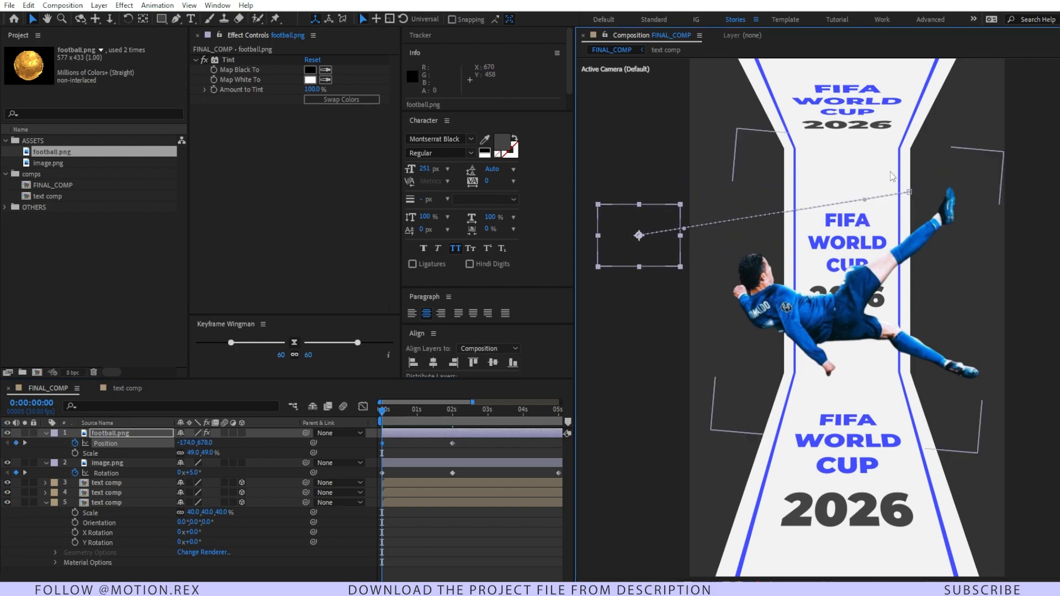
left_click_drag(864, 199, 841, 174)
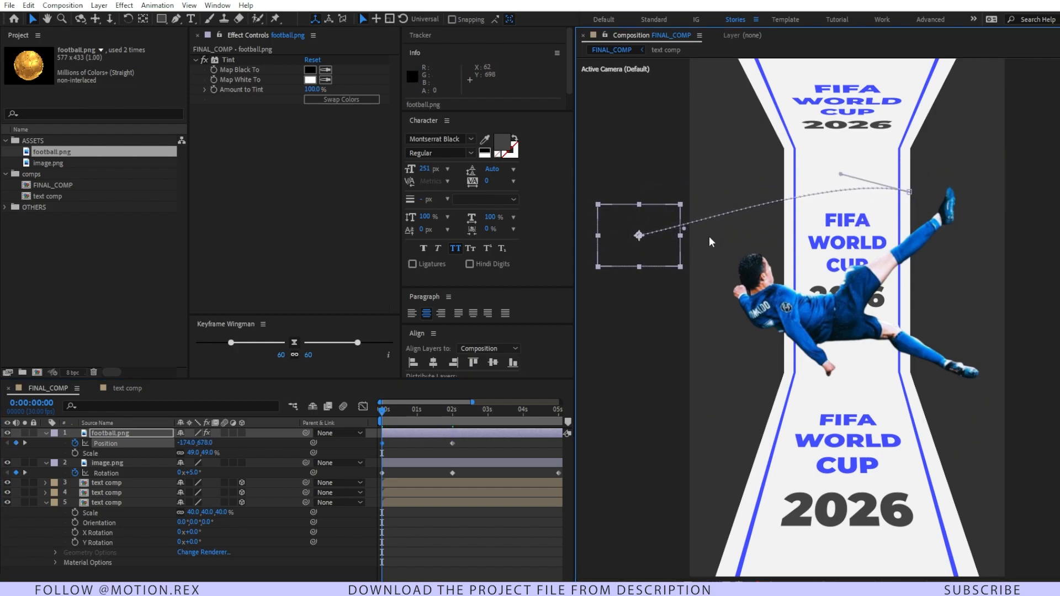
left_click_drag(684, 229, 683, 211)
Step: Keyframe the football beyond the frame's left edge at about -110, 700 at 5 seconds and preview the animation
left_click_drag(392, 409, 456, 413)
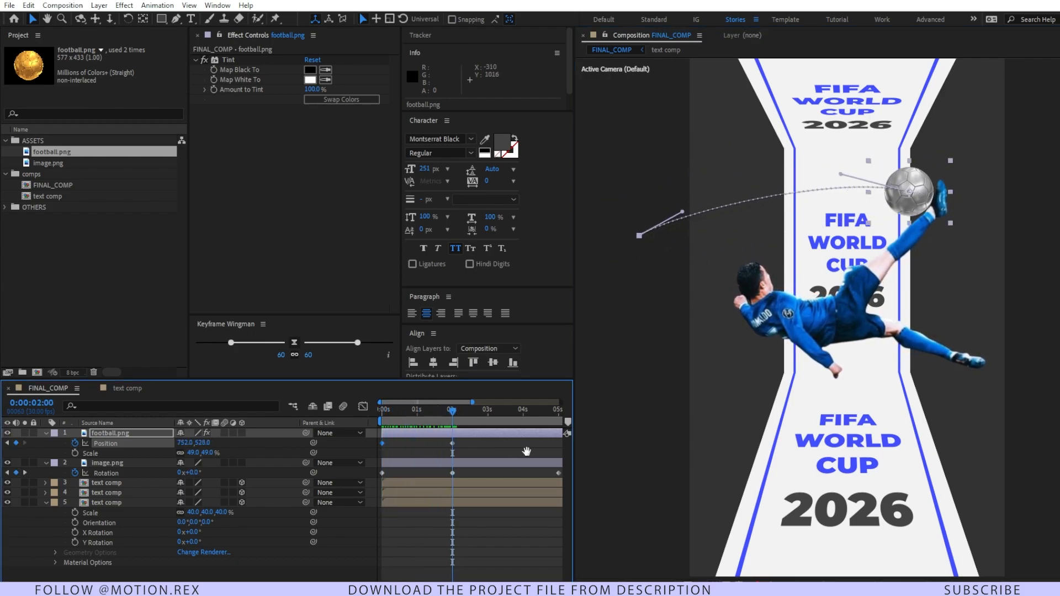
left_click_drag(526, 452, 480, 459)
key("k")
left_click_drag(895, 197, 678, 267)
left_click(401, 545)
key("Home")
key("space")
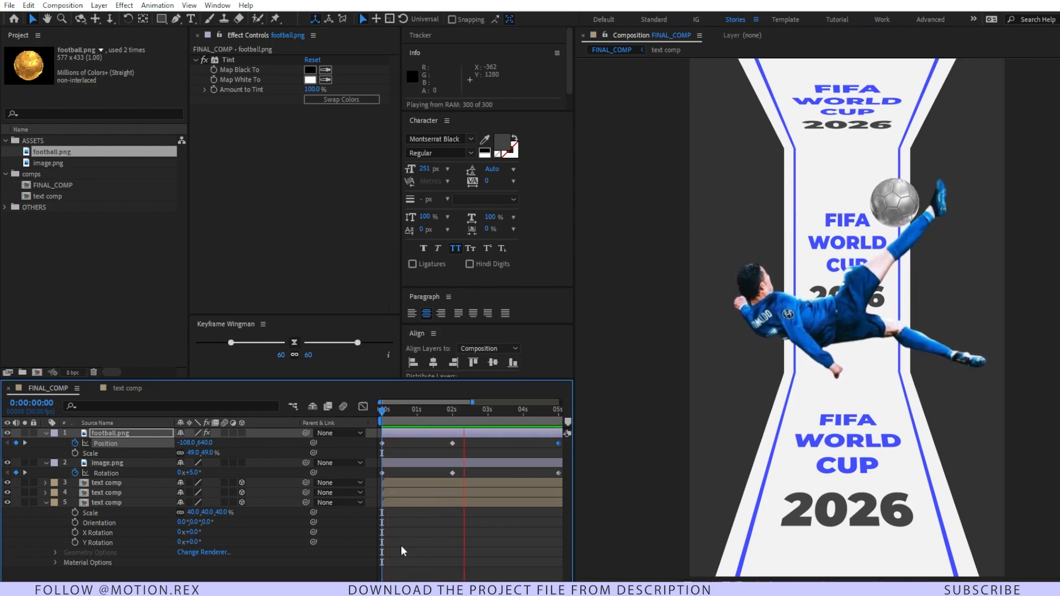
key("space")
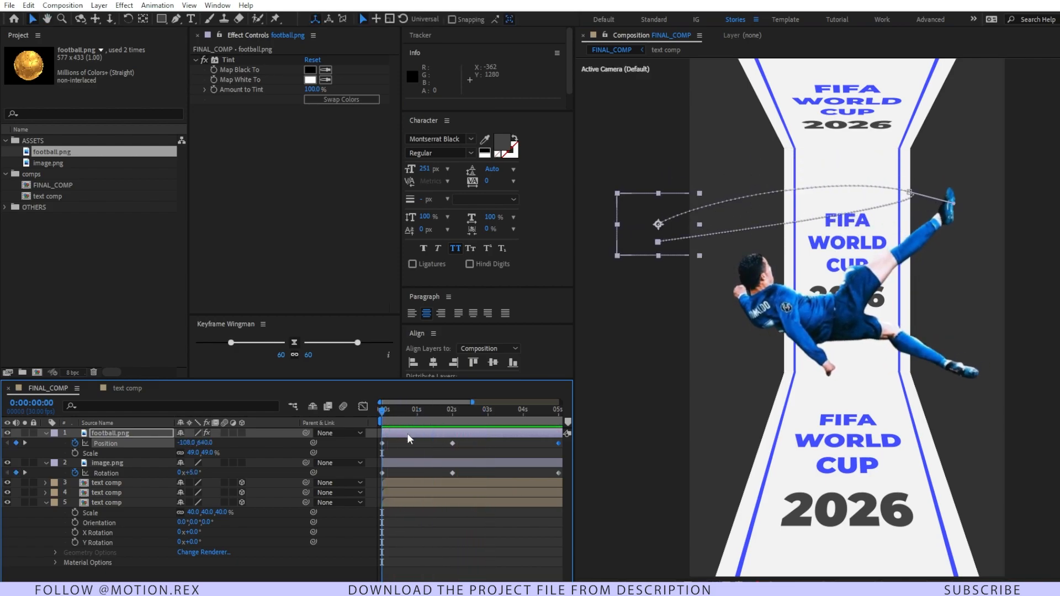
Step: Keyframe the football layer's rotation so that it spins between 0 and 5 seconds
left_click(409, 439)
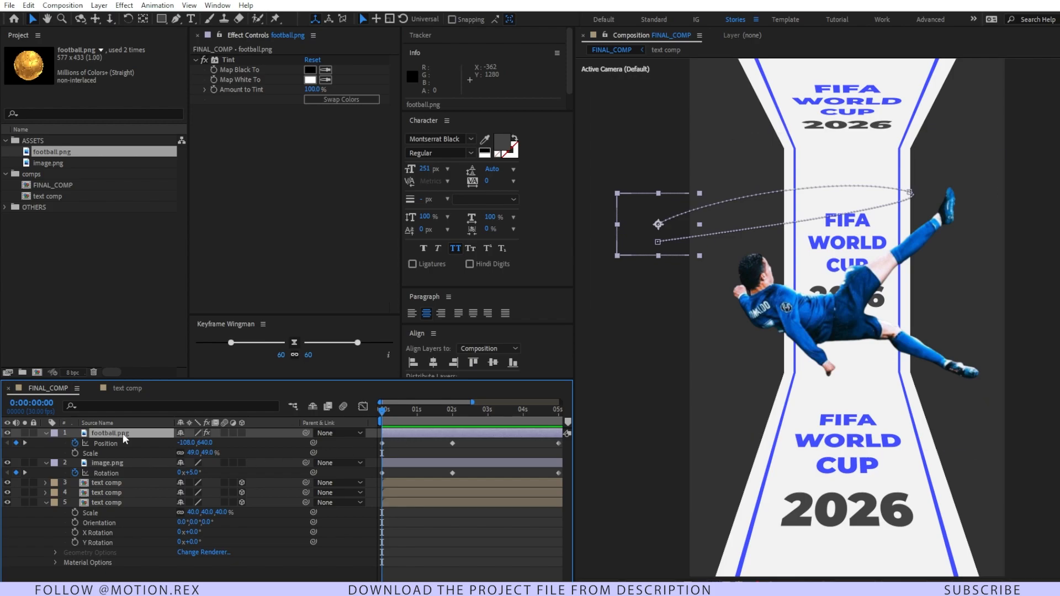
key("alt+shift+r")
key("k")
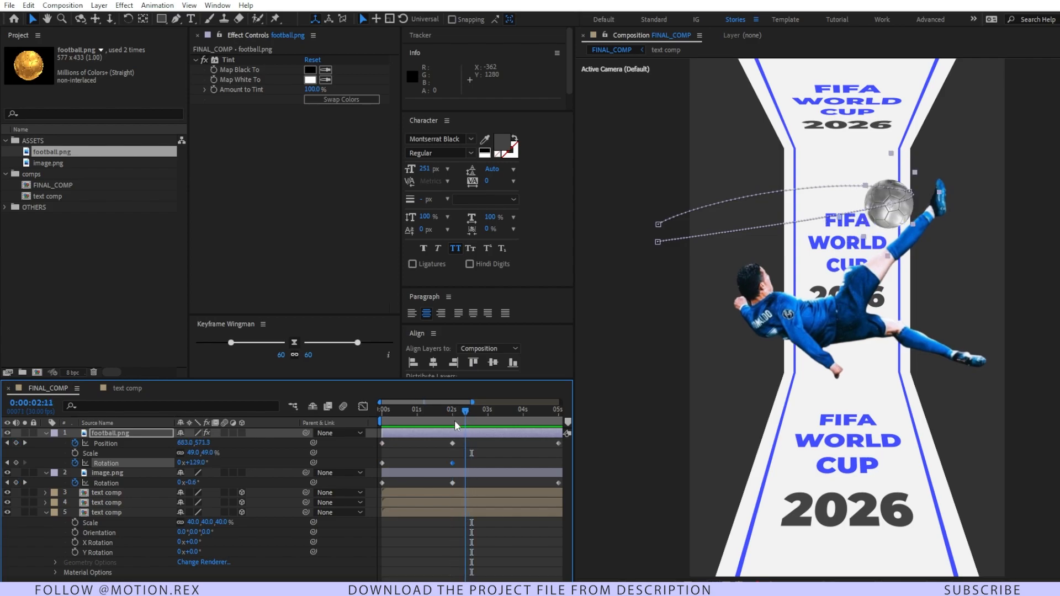
left_click_drag(455, 418, 402, 458)
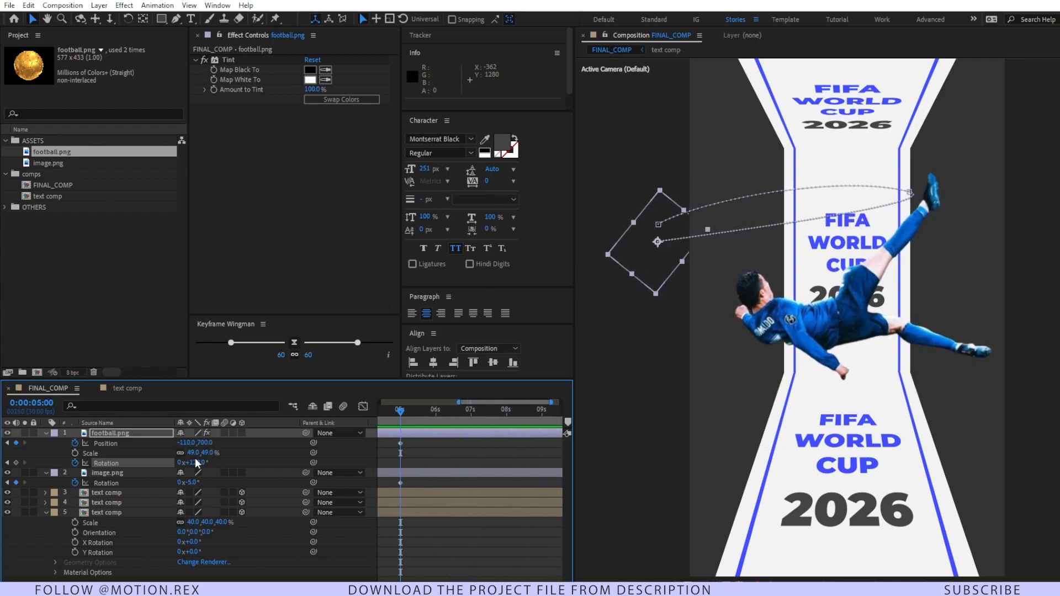
left_click_drag(197, 463, 264, 469)
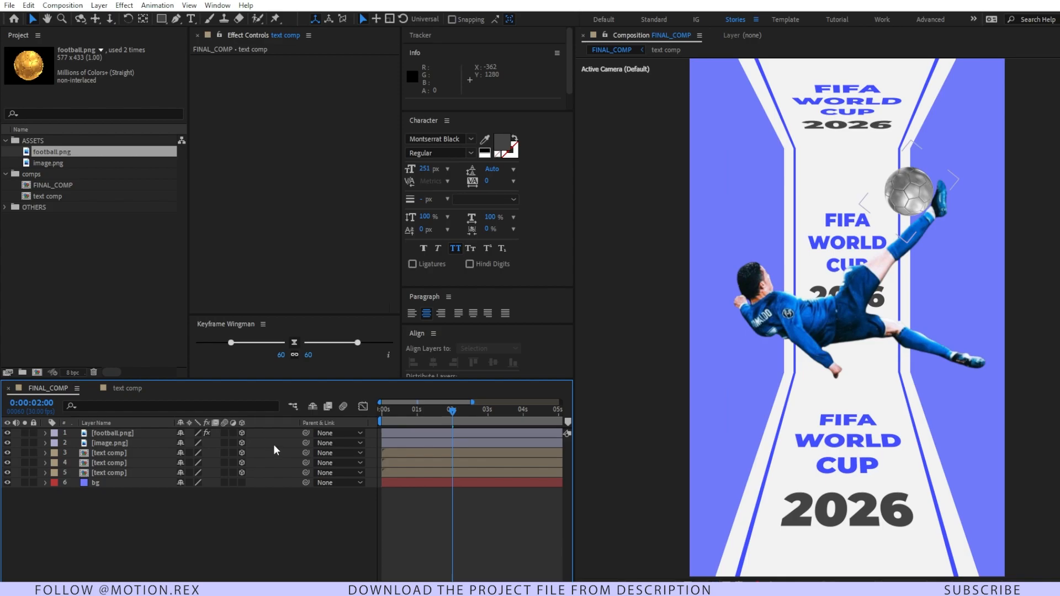
Step: Add a two-node camera with the 50mm preset and depth of field enabled to the composition
right_click(210, 509)
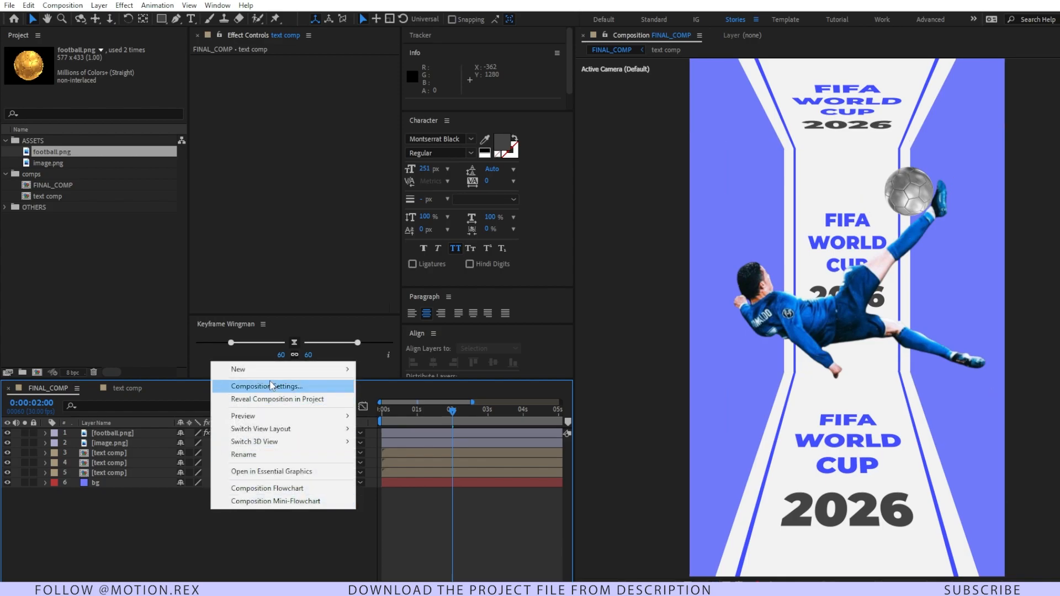
mouse_move(270, 378)
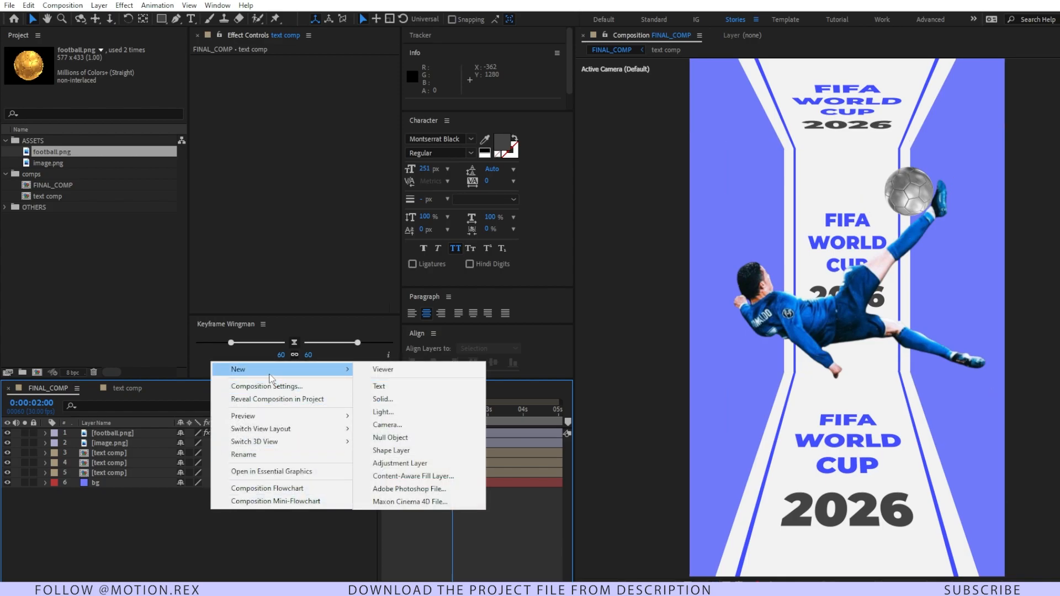
left_click(416, 426)
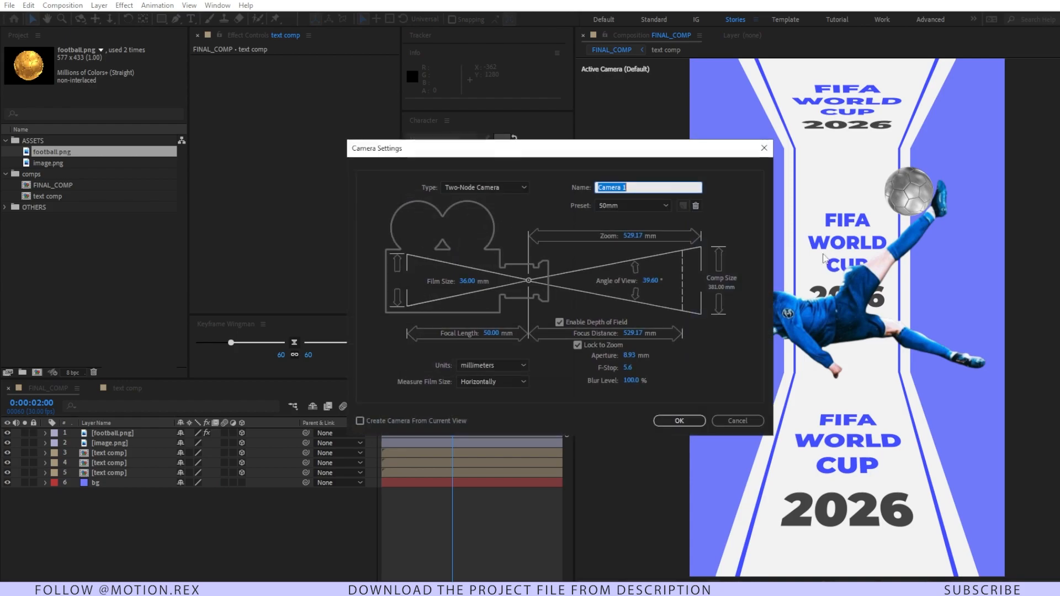
left_click(626, 207)
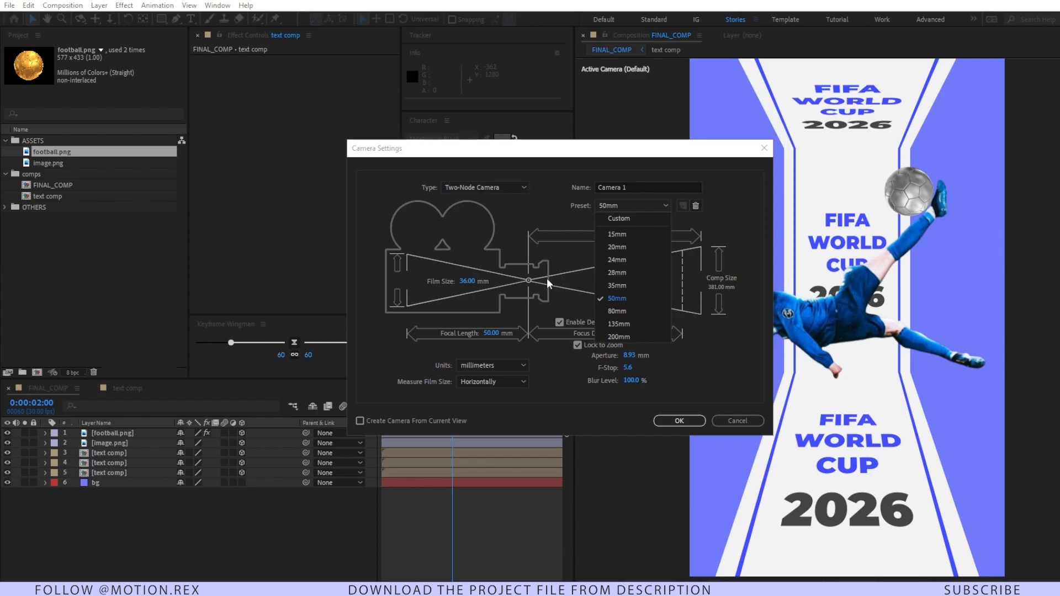
left_click(679, 421)
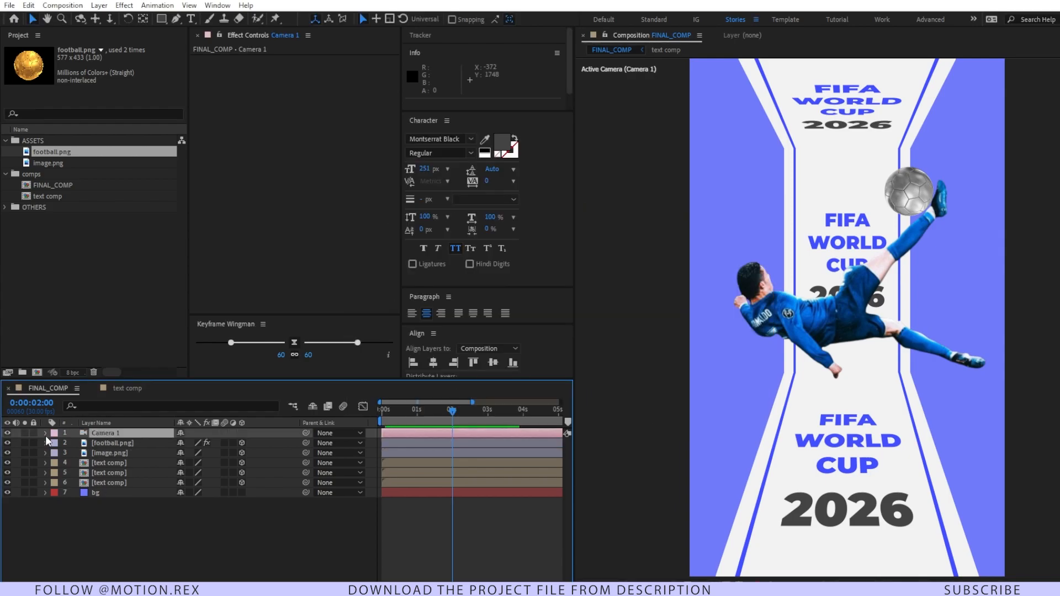
Step: Raise the camera's aperture to 641 pixels to blur the areas of the text panels outside the focal plane
left_click(45, 434, "ctrl")
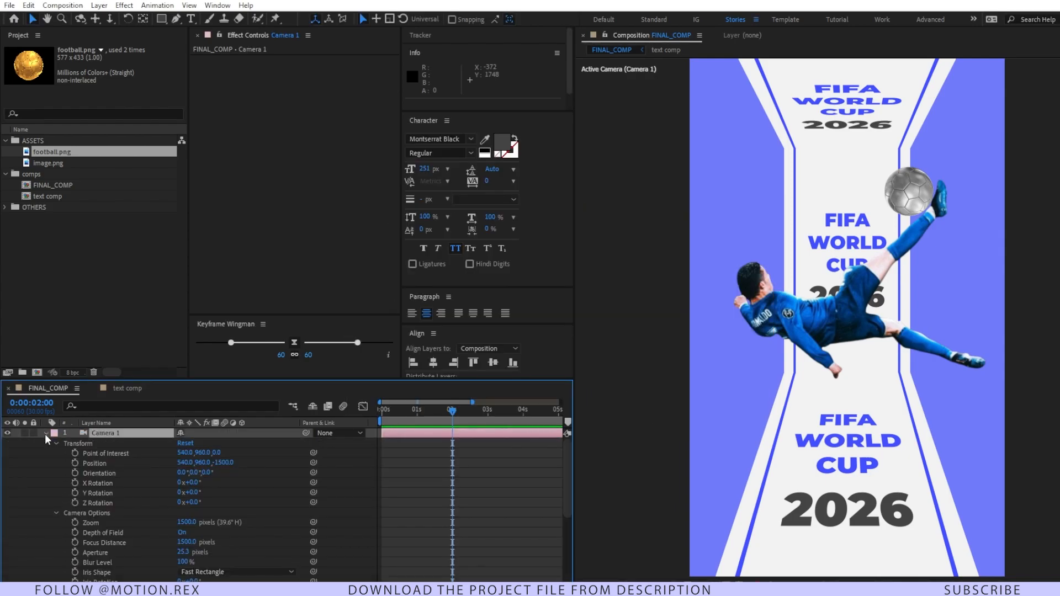
scroll(138, 506, "down", 3)
scroll(138, 506, "down", 1)
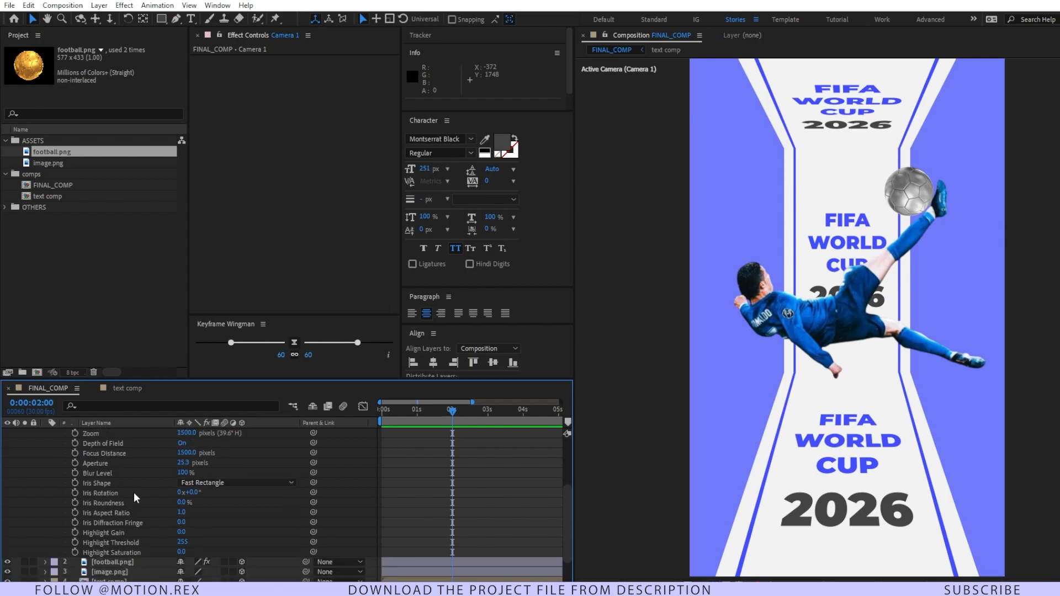
scroll(133, 492, "up", 1)
left_click(183, 473)
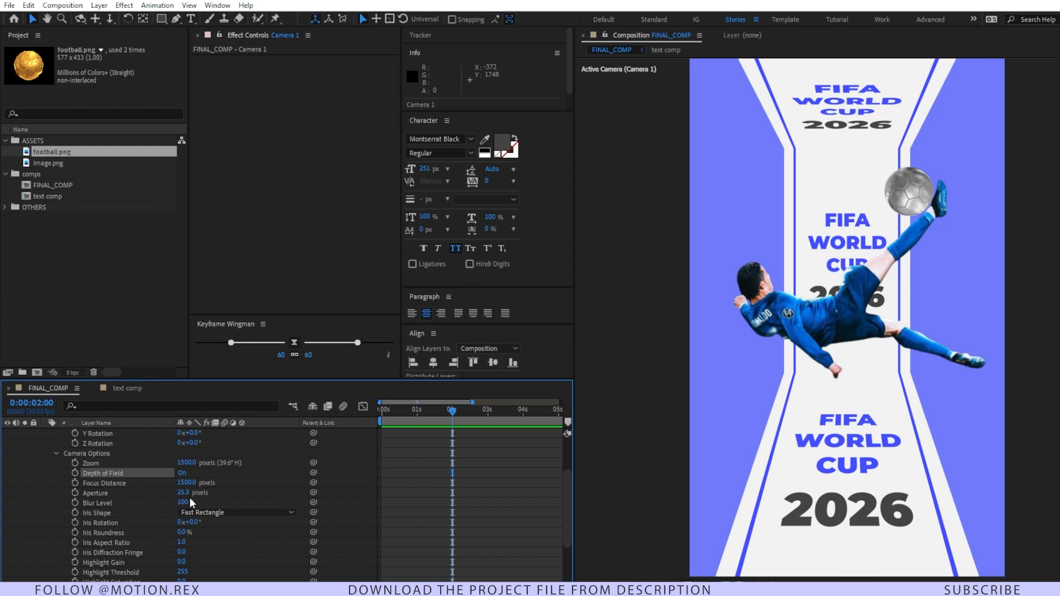
left_click_drag(182, 492, 125, 499)
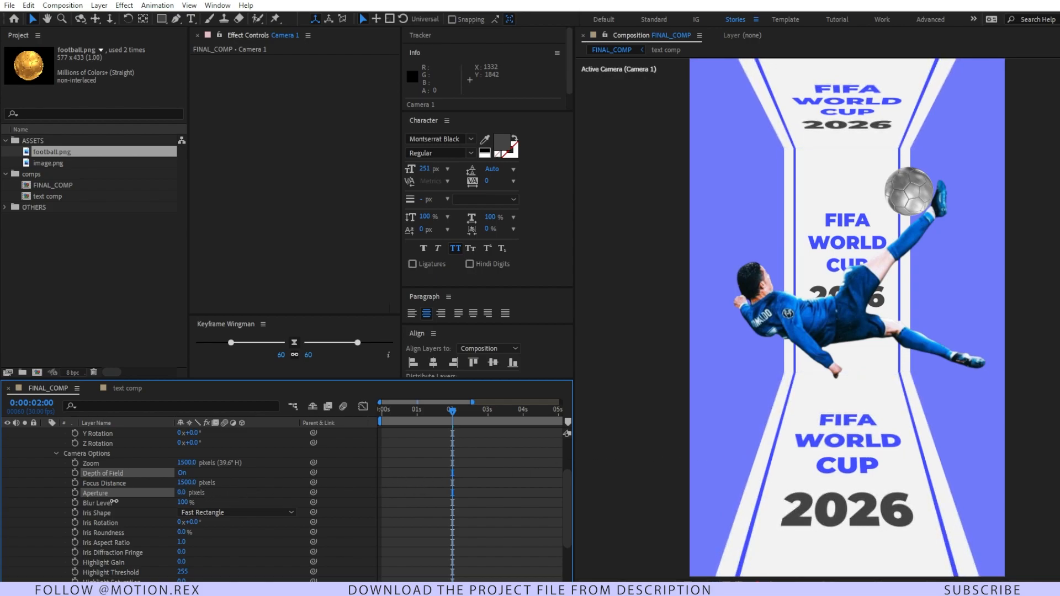
left_click_drag(371, 489, 407, 483)
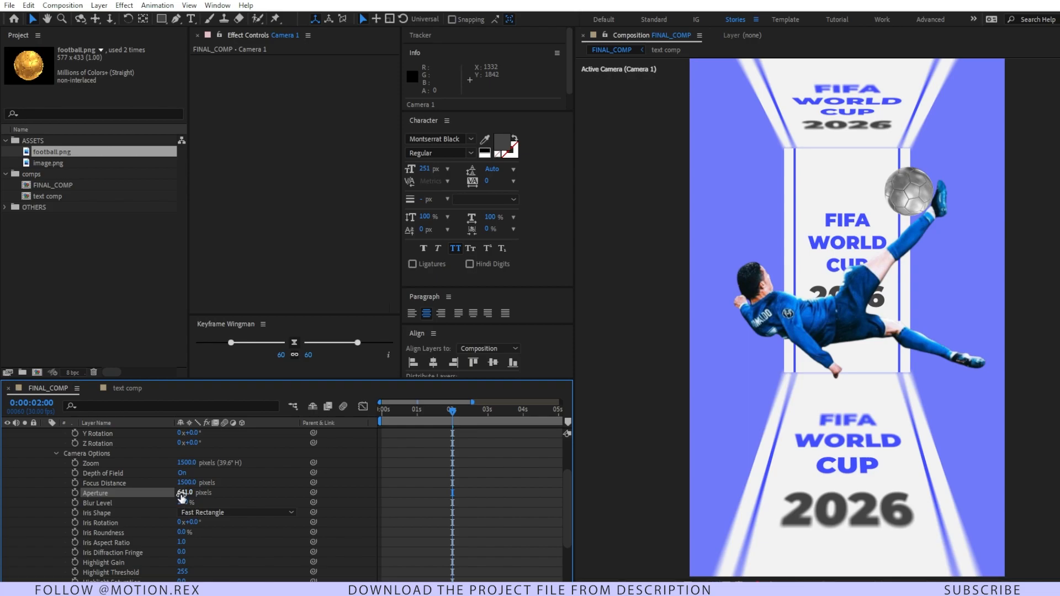
Step: Set the camera's focus distance to 1345 pixels
left_click_drag(190, 484, 70, 497)
left_click_drag(140, 494, 101, 500)
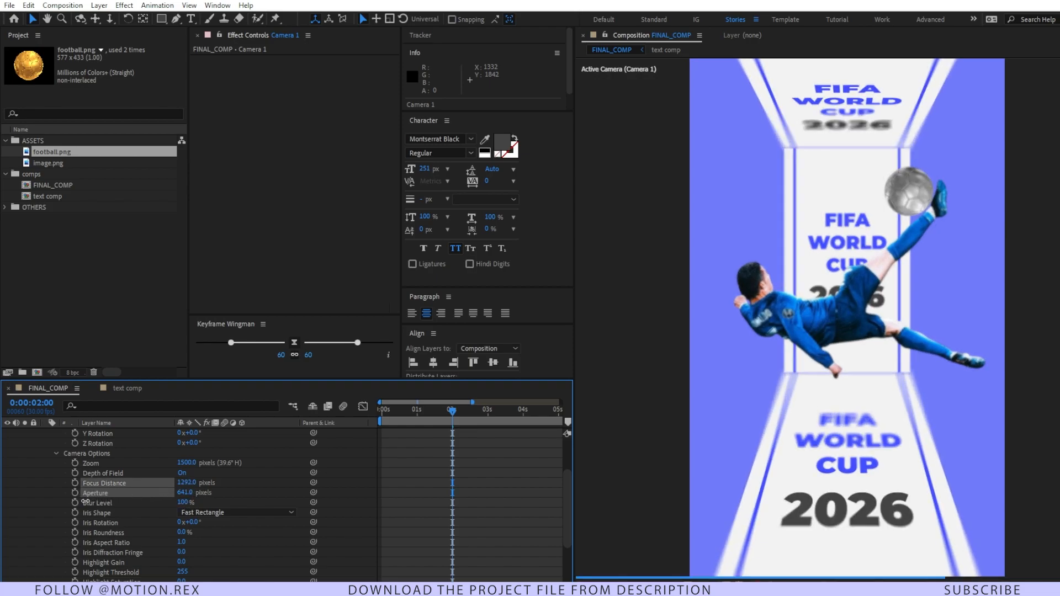
left_click(488, 486)
Step: Switch the viewer to a two-view layout and show Custom View 1 beside the active camera, orbited to see the scene's depth
left_click(1041, 575)
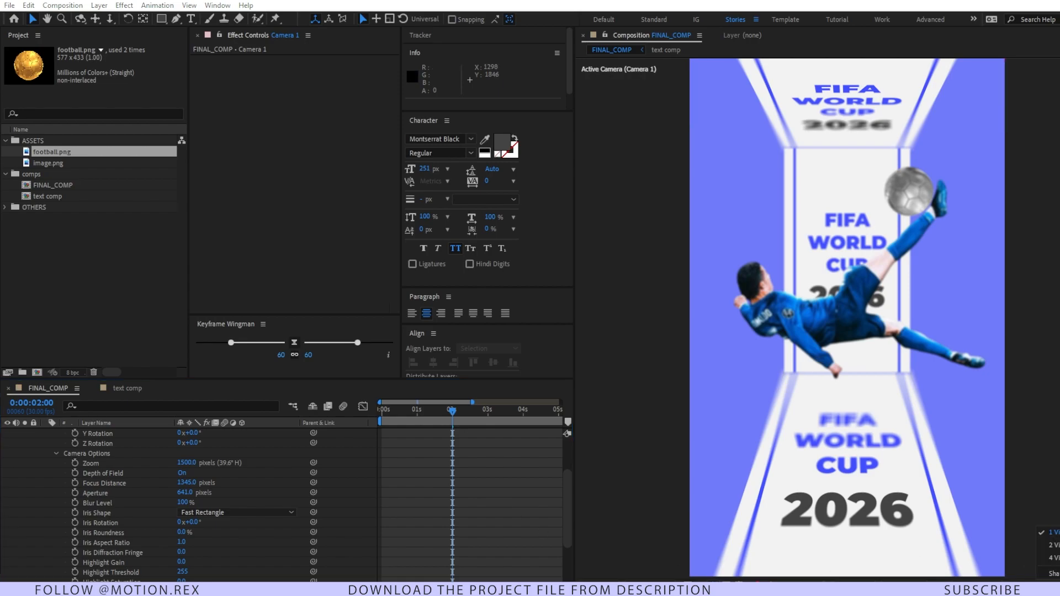
left_click(1050, 545)
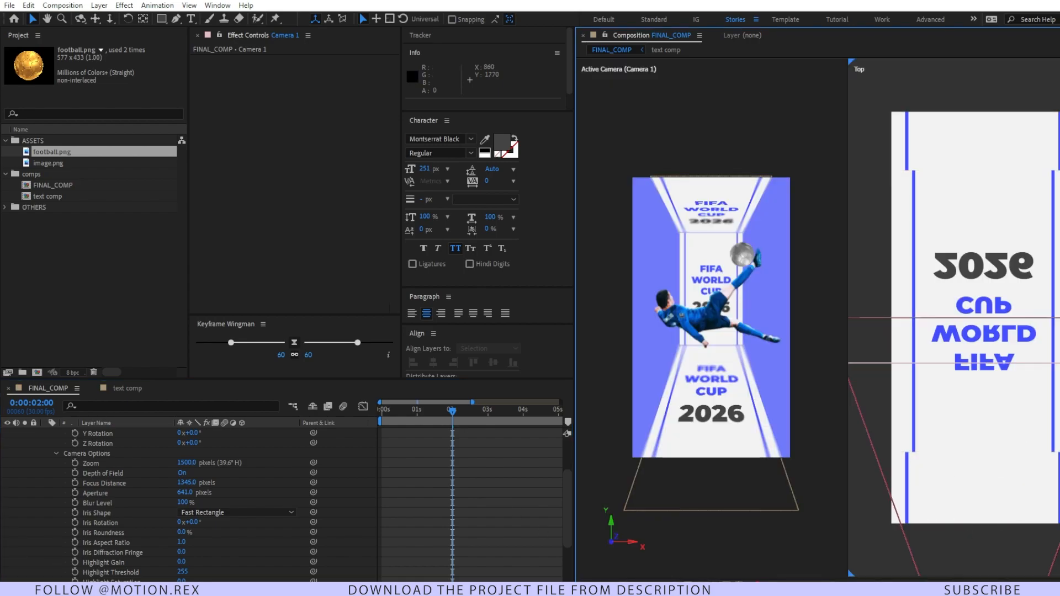
left_click(1038, 574)
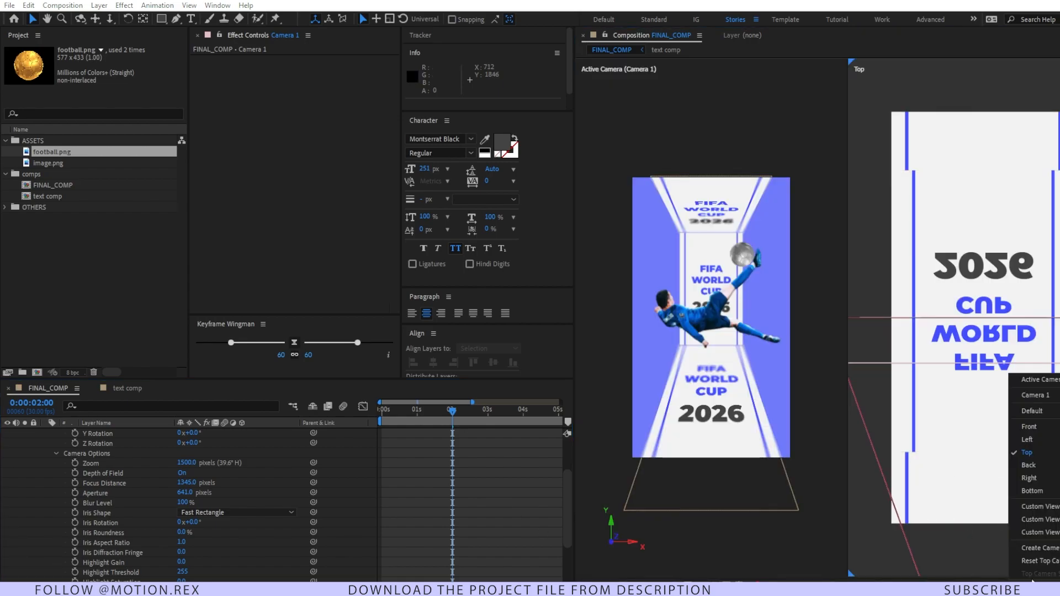
left_click(1052, 513)
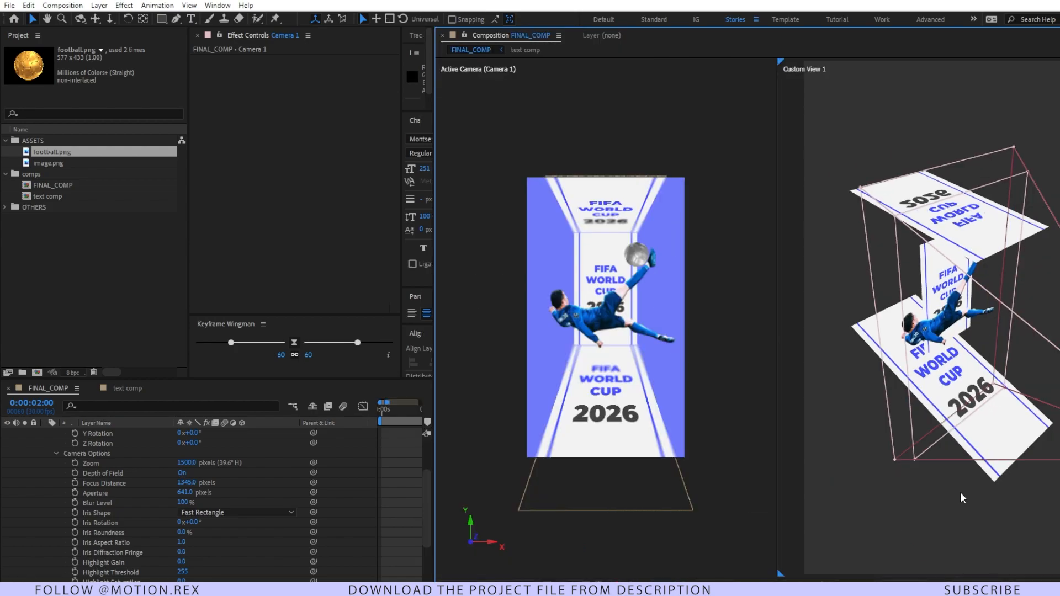
key("c")
left_click_drag(920, 495, 909, 475)
key("v")
Step: Move the player cutout along its Z axis toward the camera to bring it into the focal plane
left_click(937, 332)
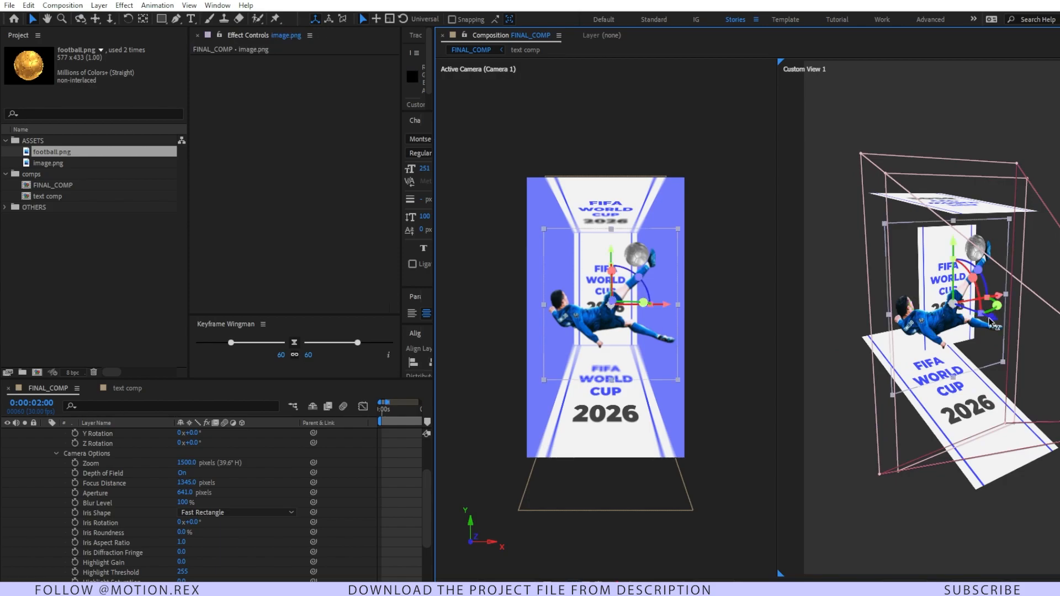
mouse_move(994, 323)
left_mouse_down()
mouse_move(1028, 333)
mouse_move(1012, 327)
left_mouse_up()
scroll(565, 324, "up", 1)
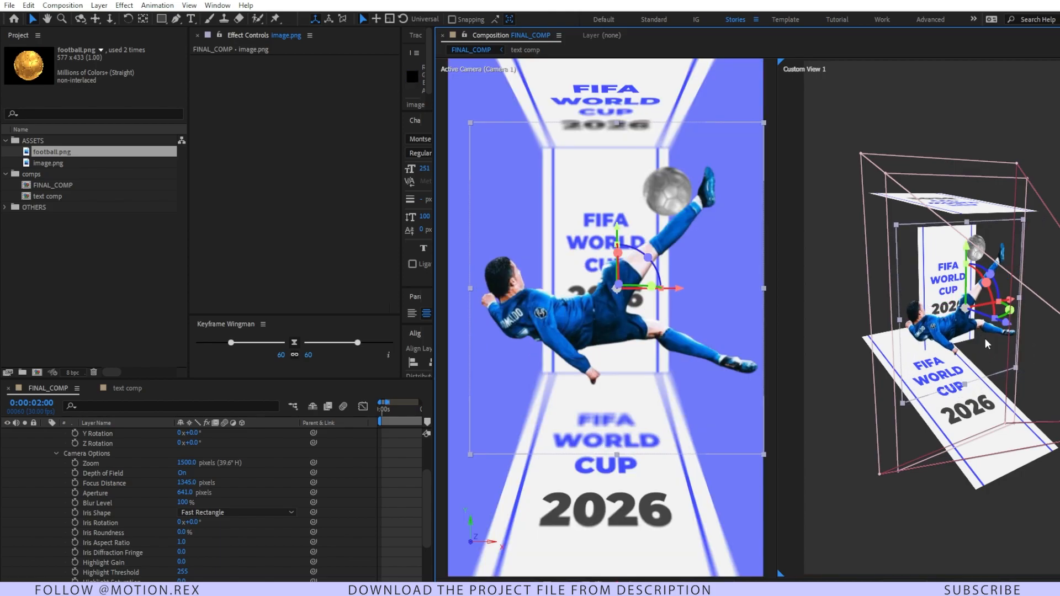
scroll(360, 485, "down", 3)
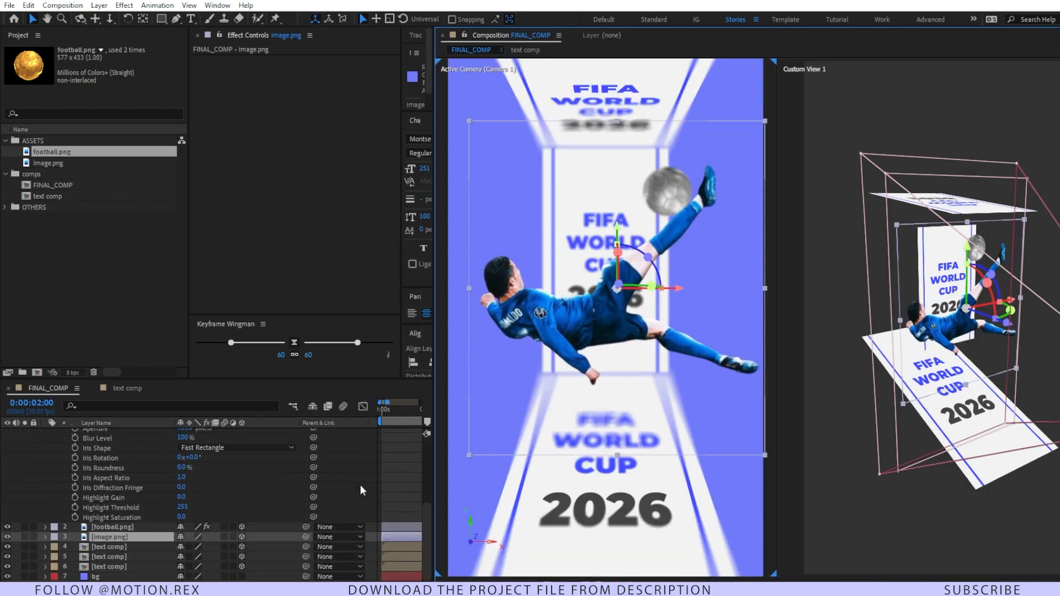
left_click(402, 471)
Step: Move the football toward the camera at 2 seconds to match the player's foot, and preview the animation from the start
left_click(83, 525)
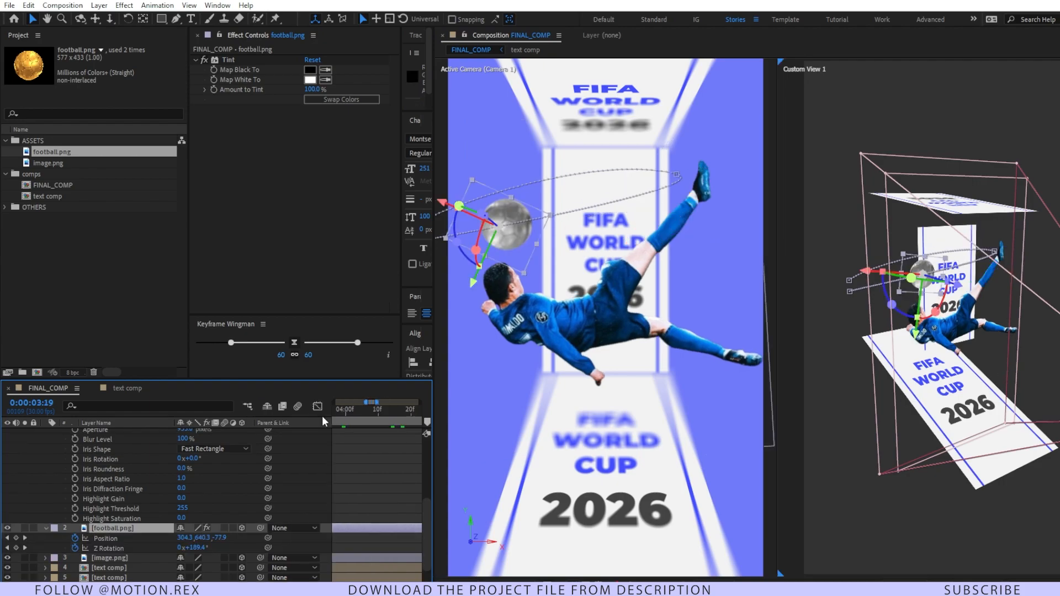
left_click_drag(322, 416, 300, 426)
key("Home")
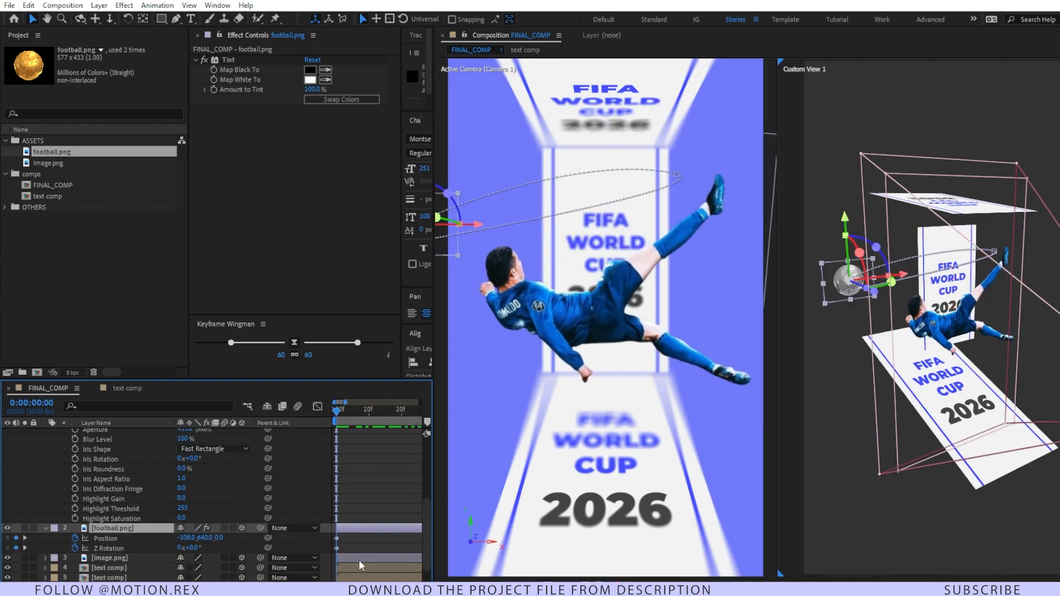
key("semicolon")
left_click(360, 458)
key("space")
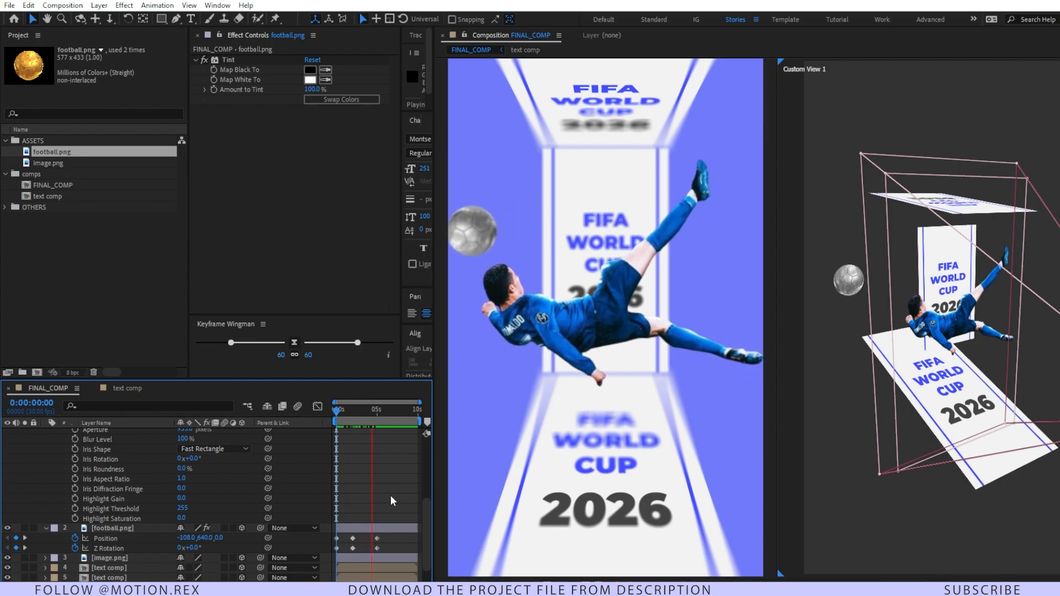
key("space")
Step: Shift the upper text panel down and the lower text panel up, toward the middle panel
key("c")
left_click_drag(967, 428, 1010, 321)
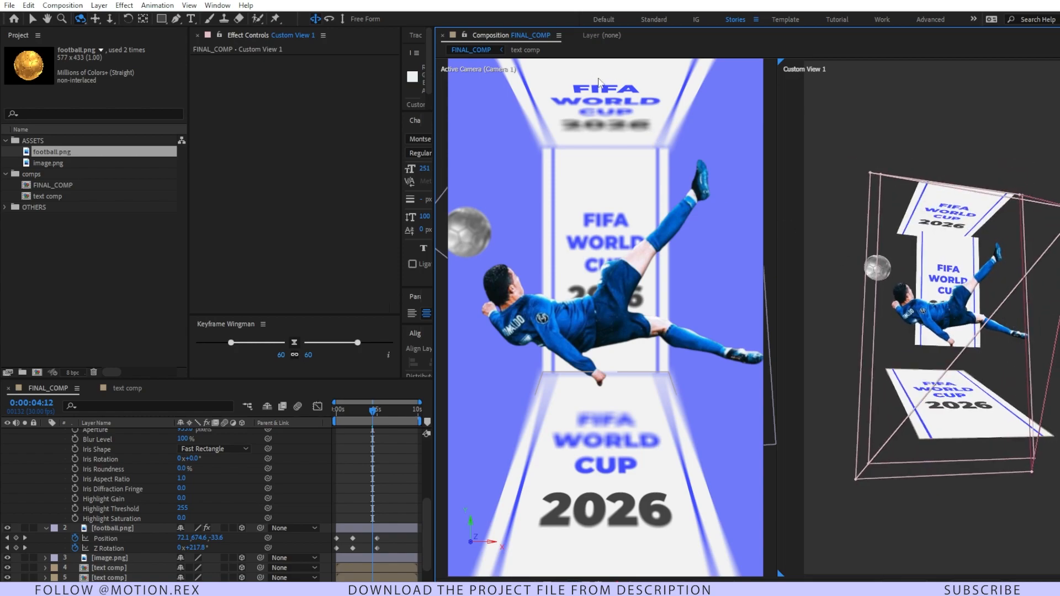
key("v")
left_click(594, 73)
left_click_drag(605, 83, 606, 101)
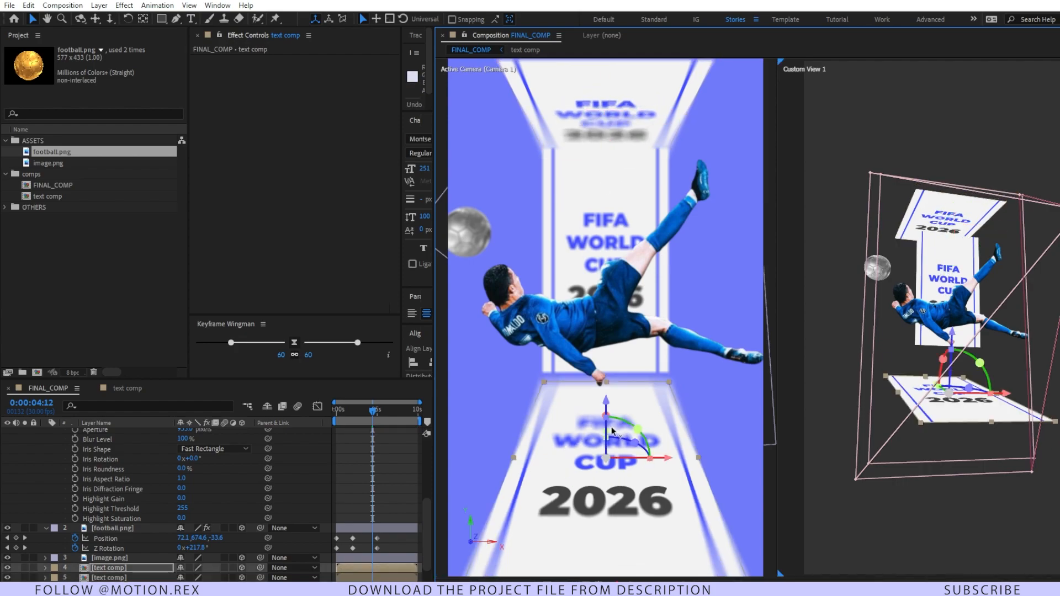
left_click_drag(605, 392, 604, 370)
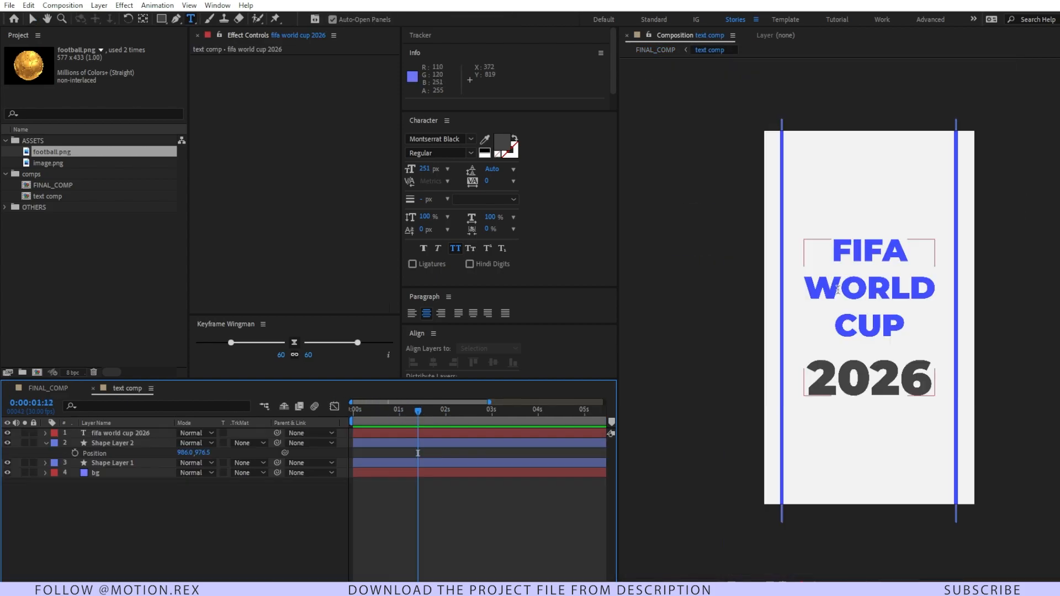
Step: Duplicate the FIFA World Cup 2026 text layer twice in text comp, placing one copy below and one above the original
left_click(99, 433)
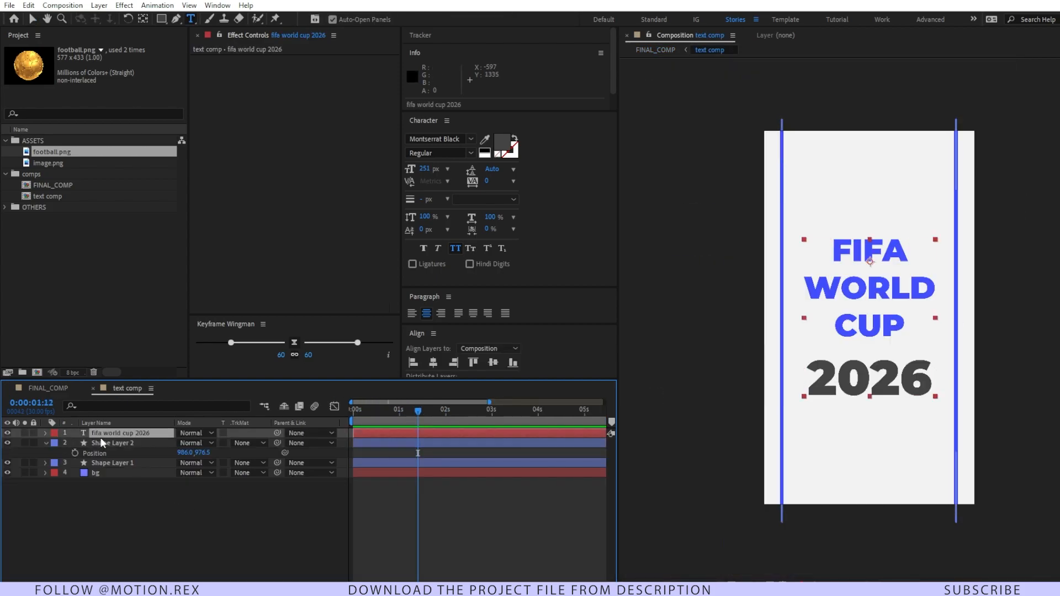
key("ctrl+d")
key("v")
left_click_drag(847, 299, 852, 494)
key("ctrl+d")
Step: Pre-compose the three text layers as type_text, moving all attributes into the new composition
left_click(118, 453, "shift")
left_click(154, 540)
left_click(116, 454)
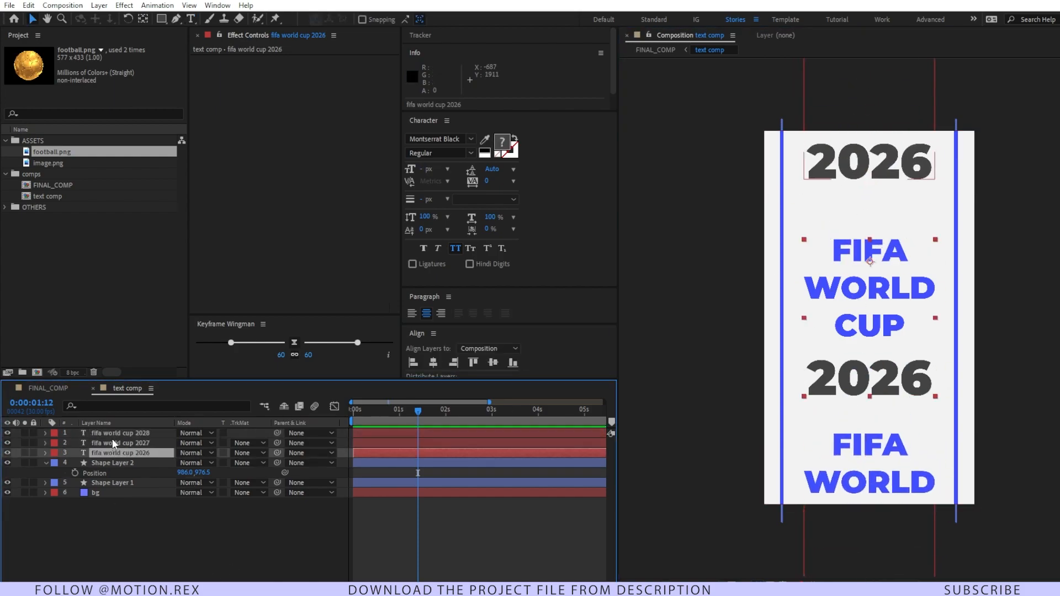
left_click(110, 435, "shift")
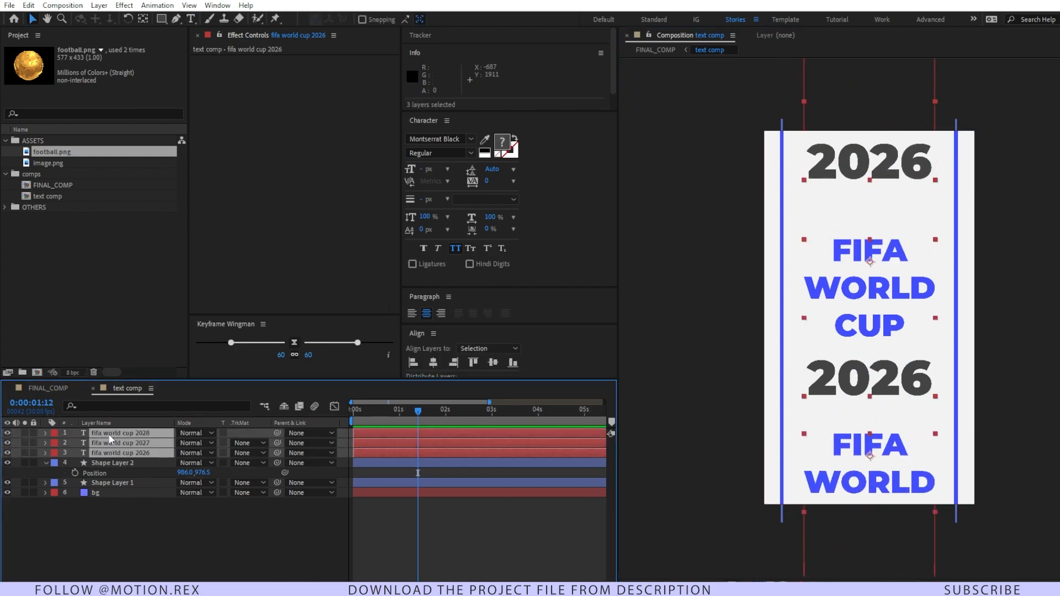
key("ctrl+shift+c")
type("type_text")
left_click(470, 302)
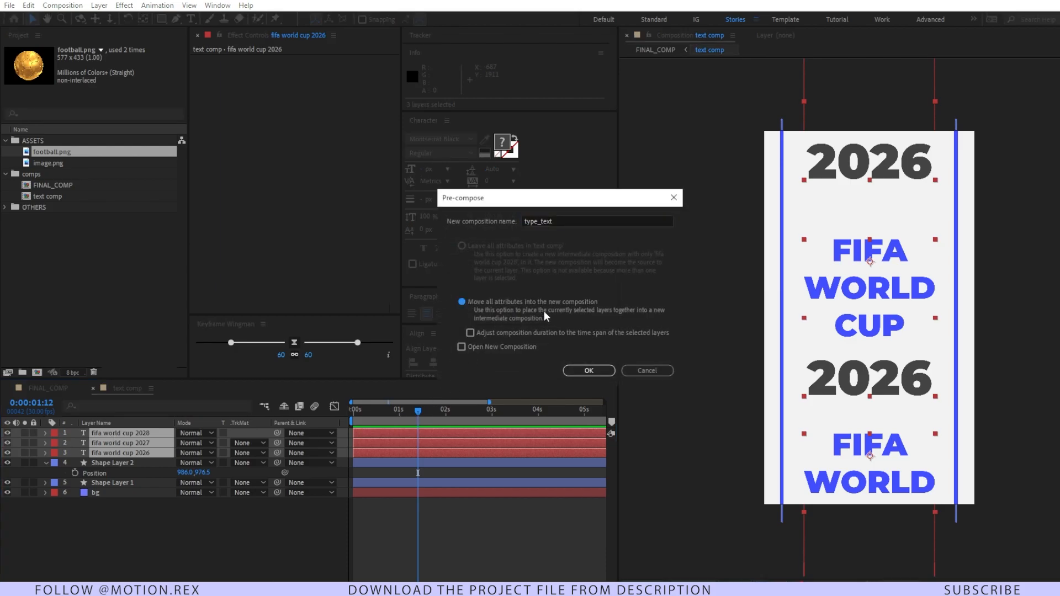
left_click(574, 369)
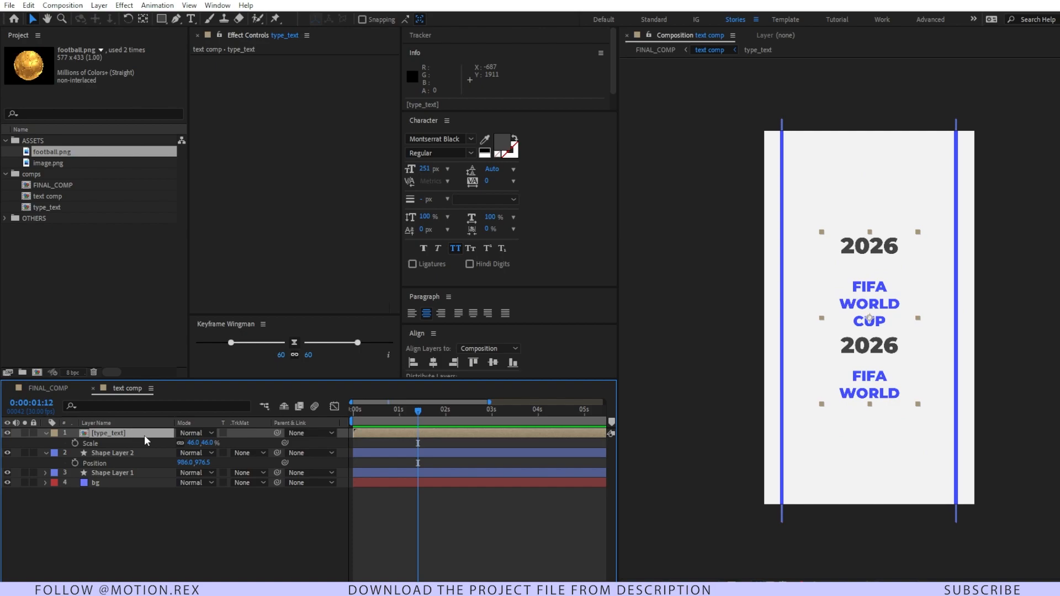
Step: Apply CC RepeTile to type_text with Expand Down 1186 and Expand Up 1103, and set the layer's scale to 100%
key("ctrl+space")
type("cc rep")
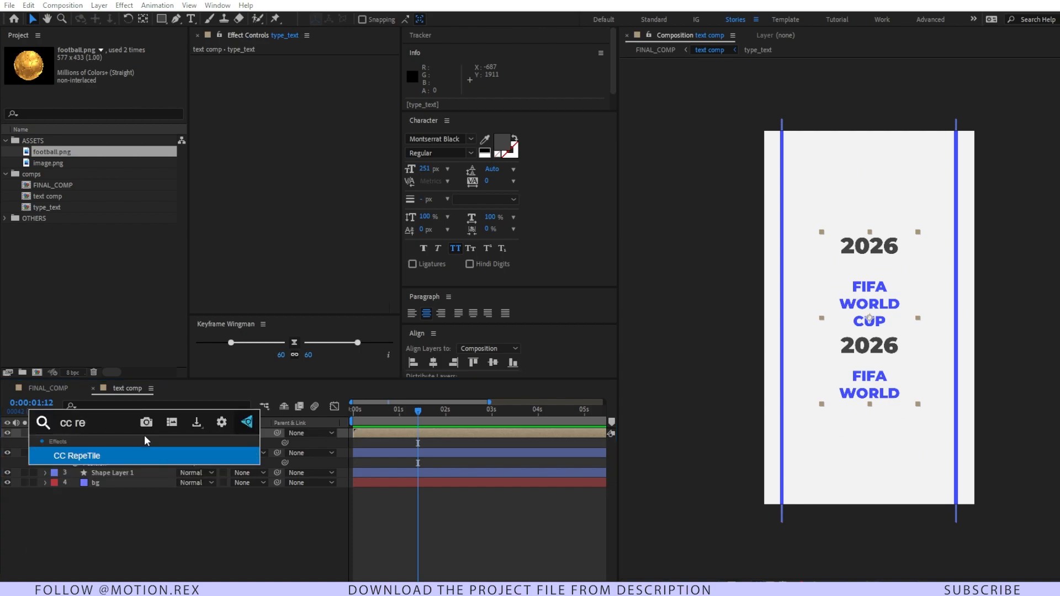
key("Return")
left_click_drag(304, 89, 945, 82)
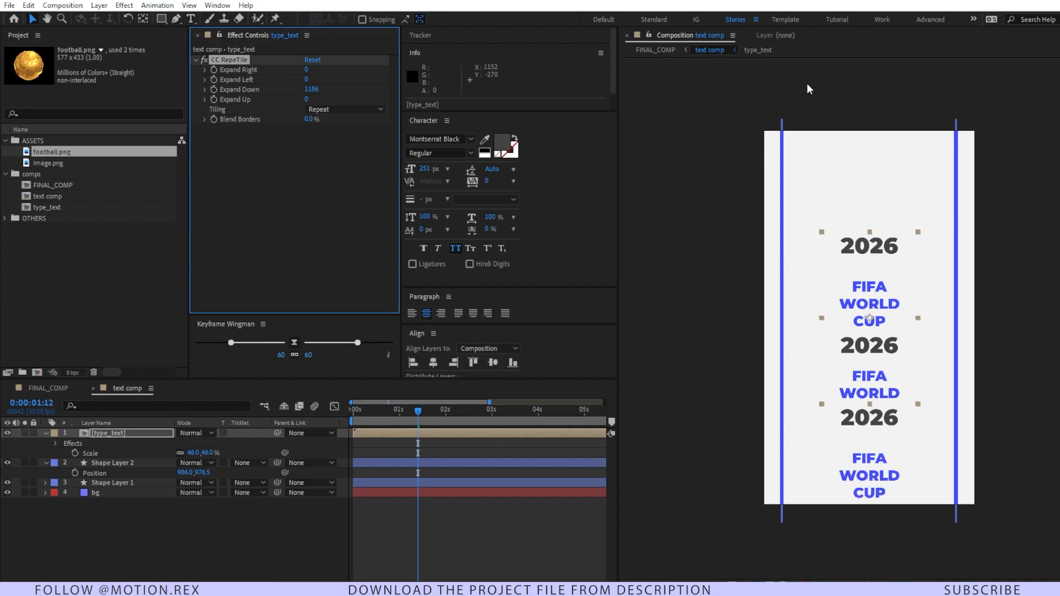
left_click_drag(306, 101, 911, 97)
left_click(210, 453)
type("100")
key("Return")
Step: Keyframe the type_text layer's position at 0 seconds and at 540, 2054 at 5 seconds so the text scrolls downward
key("Home")
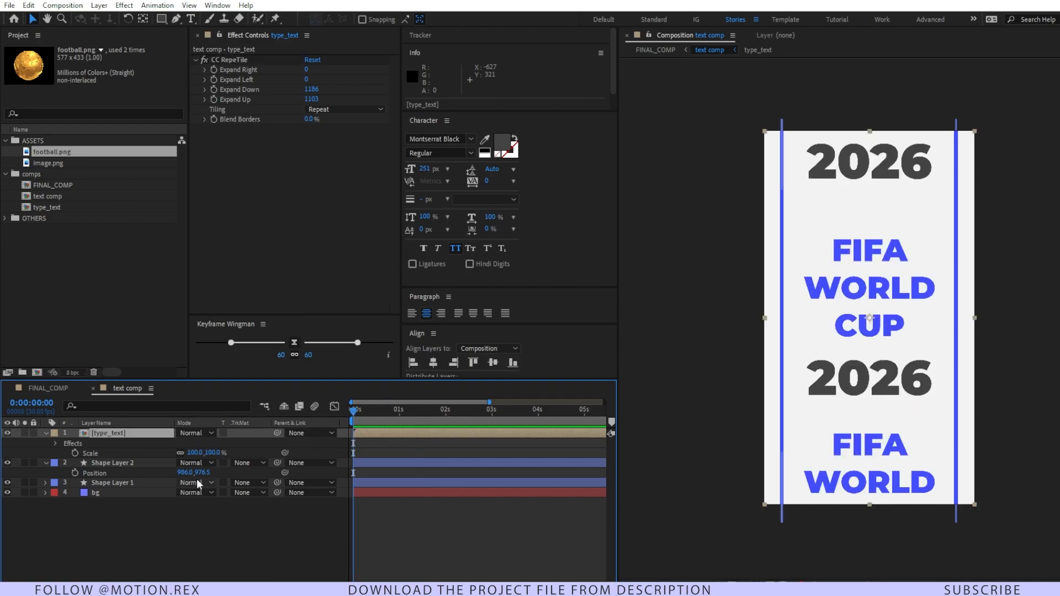
key("alt+shift+p")
left_click_drag(373, 426, 584, 427)
left_click_drag(202, 452, 943, 355)
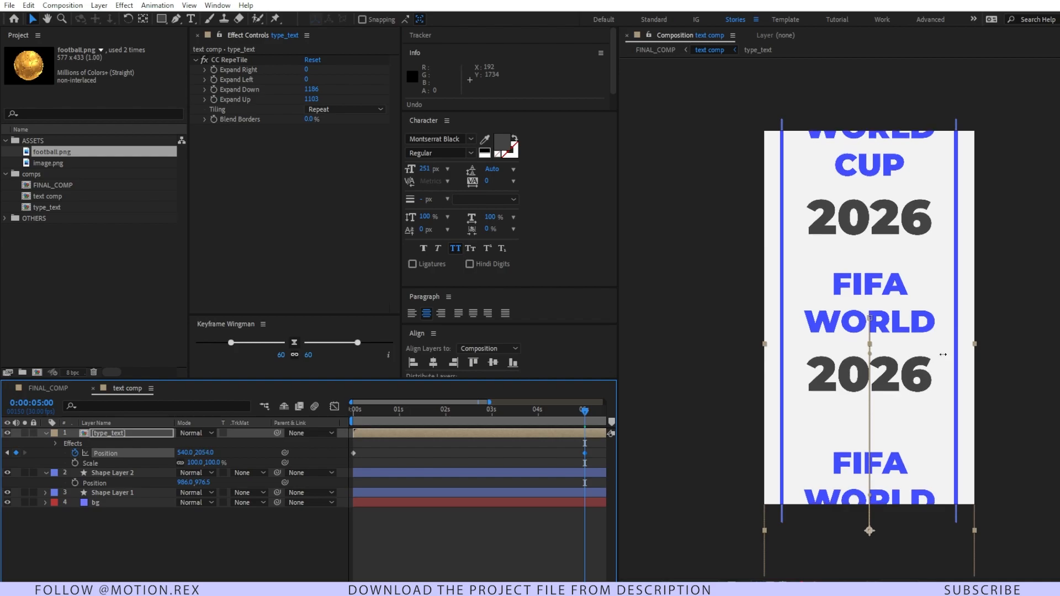
Step: In FINAL_COMP, ease all of football.png's Position and Z Rotation keyframes and show their speed graph
left_click(54, 388)
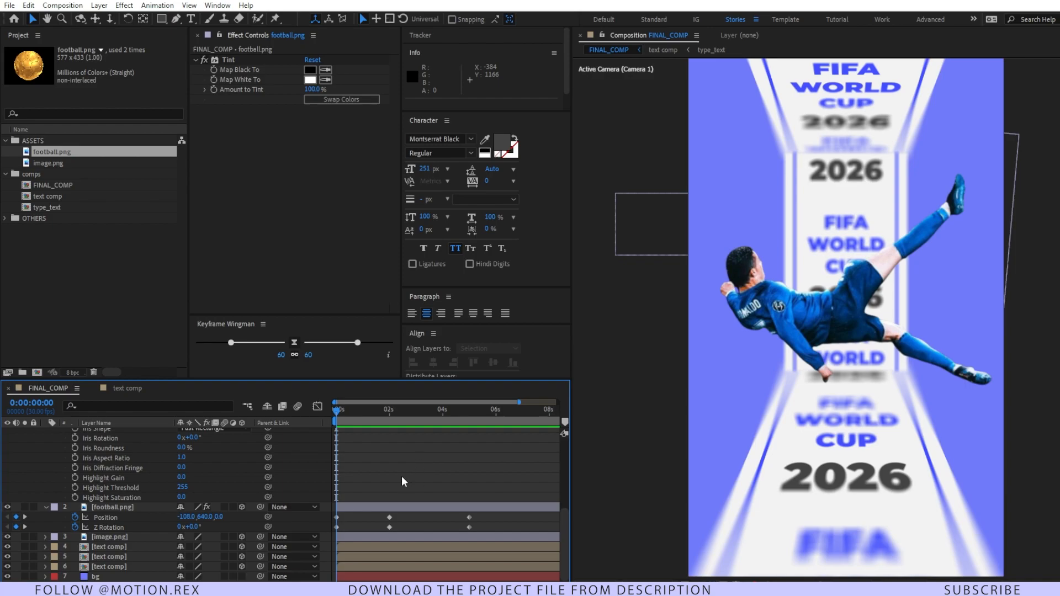
left_click(144, 507)
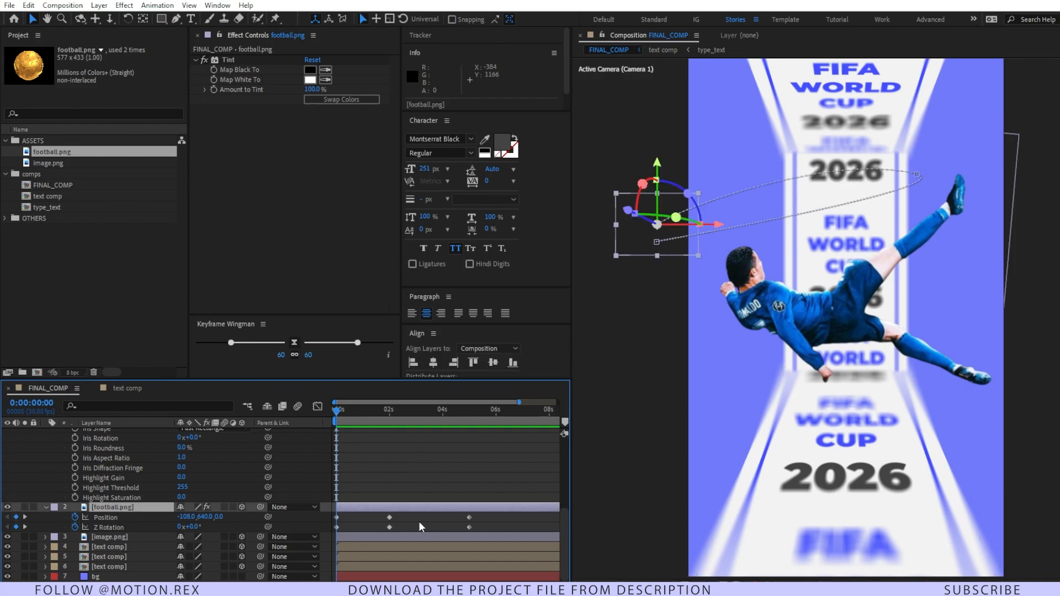
left_click_drag(479, 514, 331, 538)
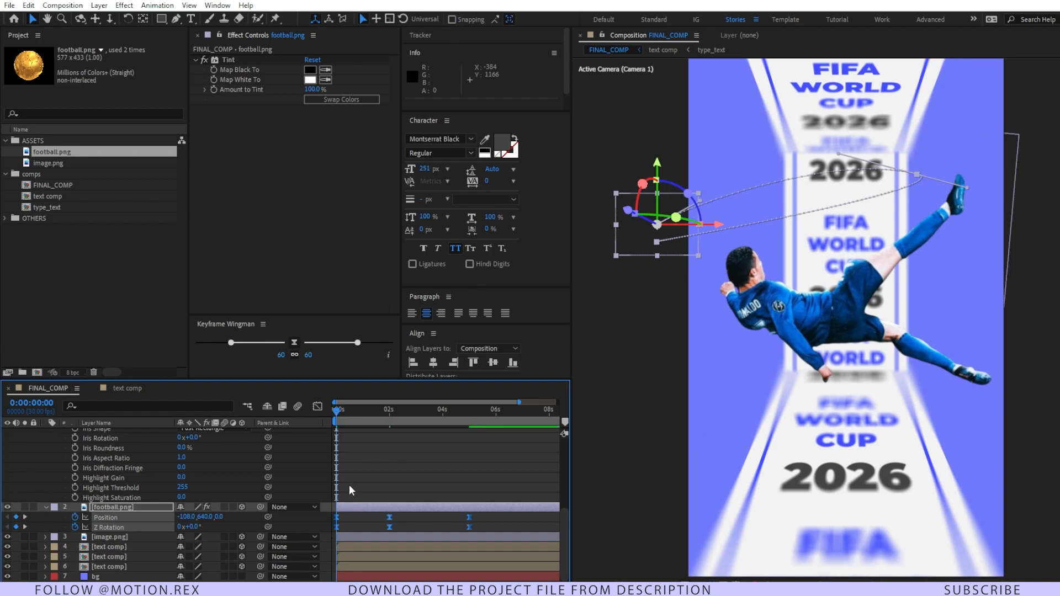
left_click(317, 406)
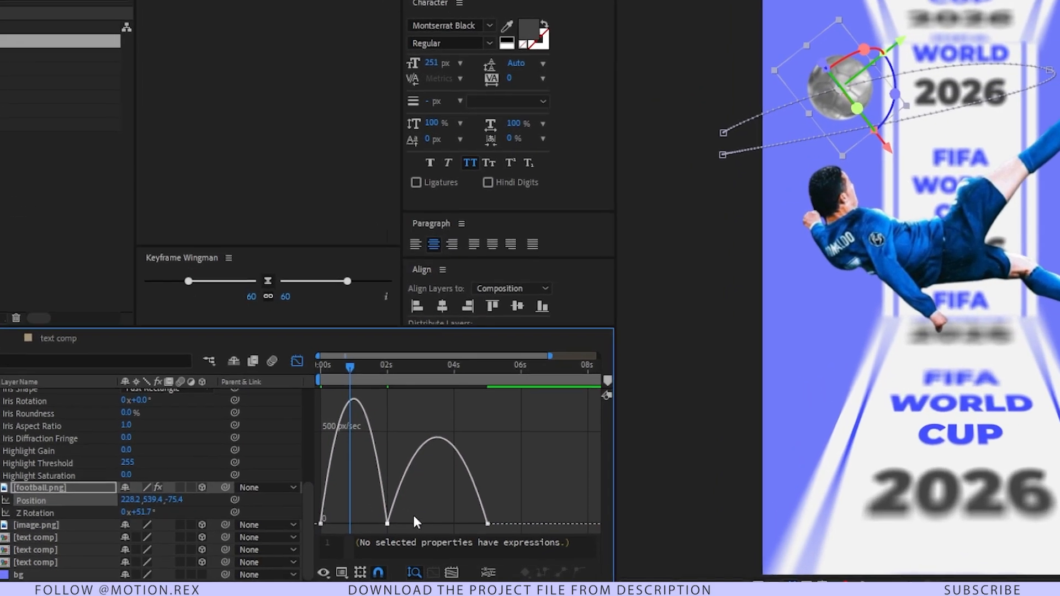
Step: Set the velocity of the football's middle Position keyframe at 2 seconds to Continuous (Lock Outgoing to Incoming)
left_click_drag(412, 527, 378, 547)
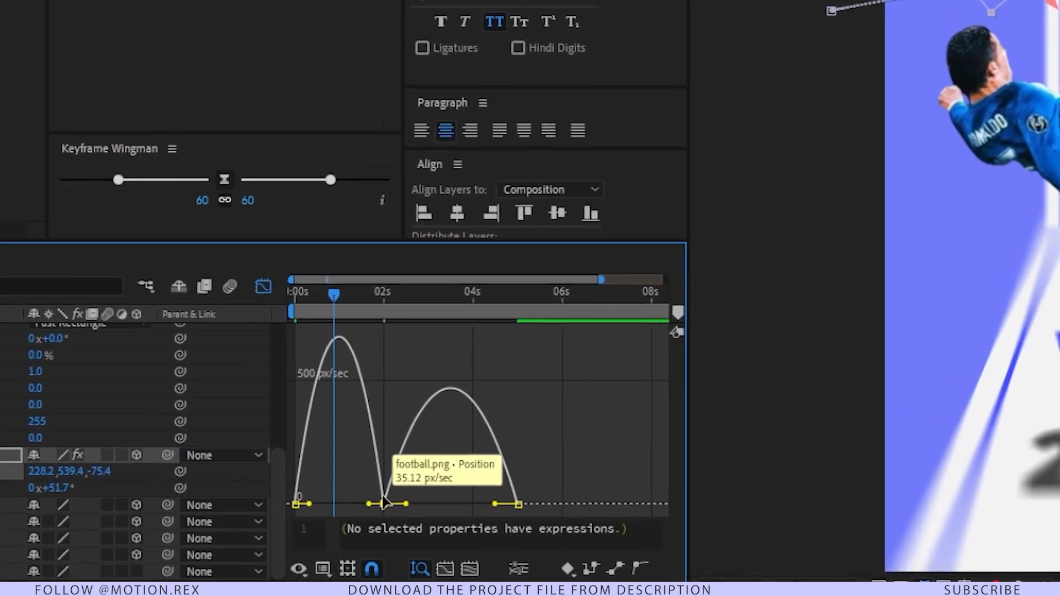
double_click(384, 503)
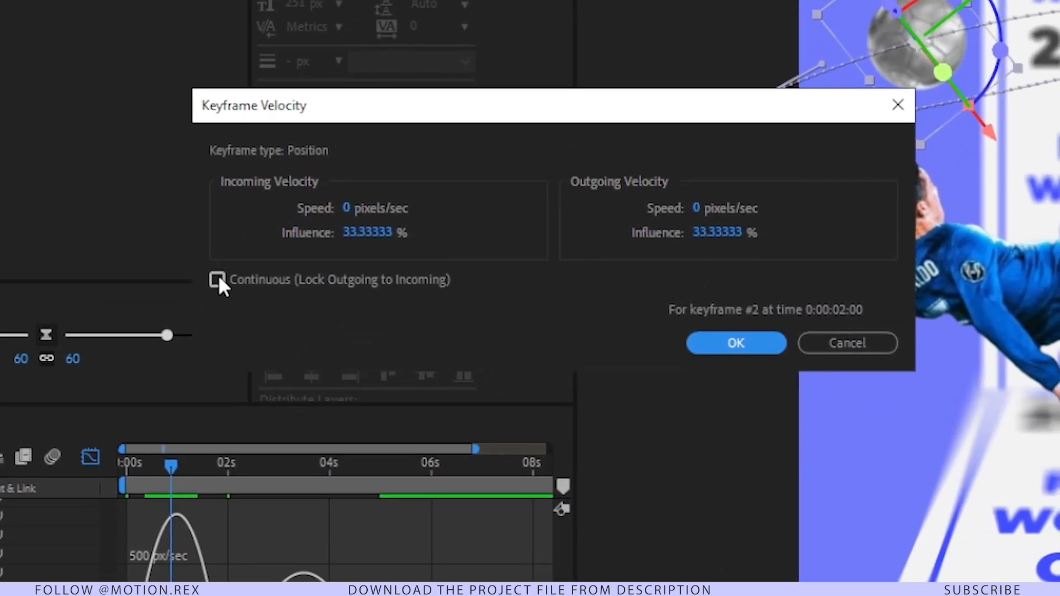
left_click(218, 279)
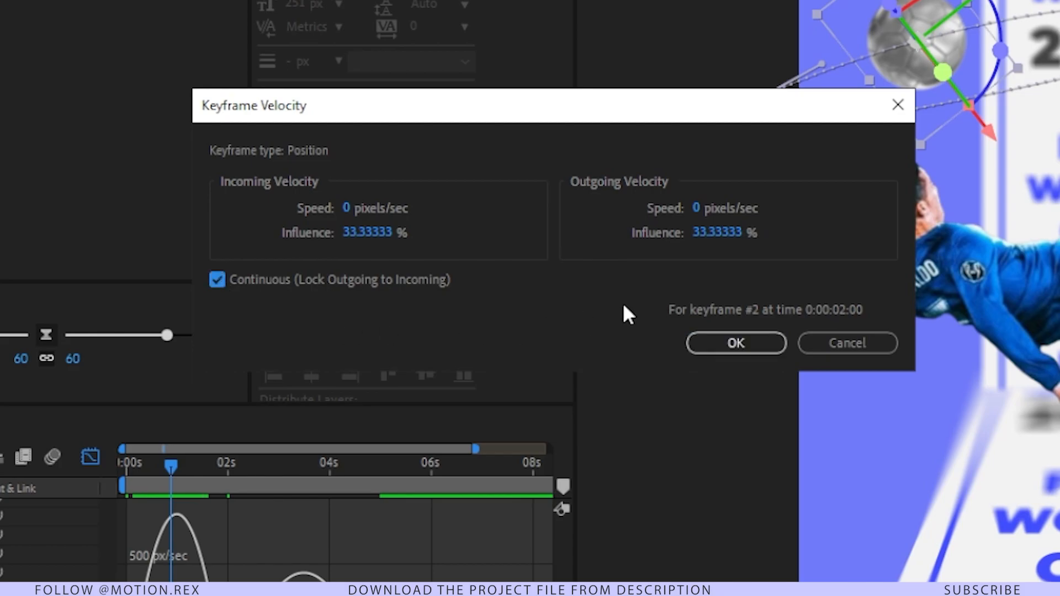
left_click(728, 345)
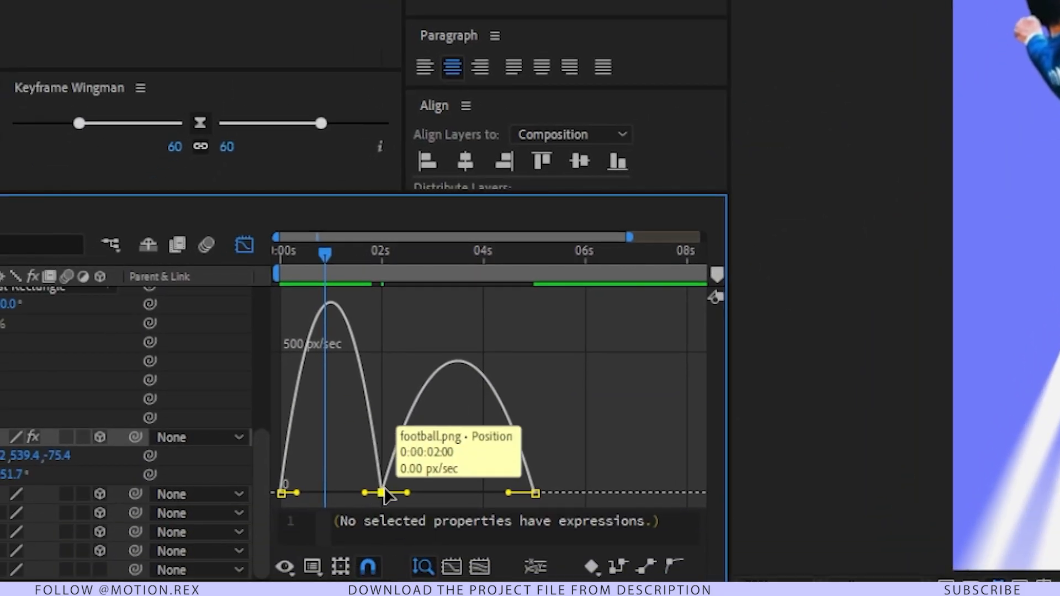
Step: Reshape the football's Position speed graph with a raised middle keyframe and lengthened incoming handles, giving each half an early peak and a slow tail
left_click_drag(386, 495, 384, 471)
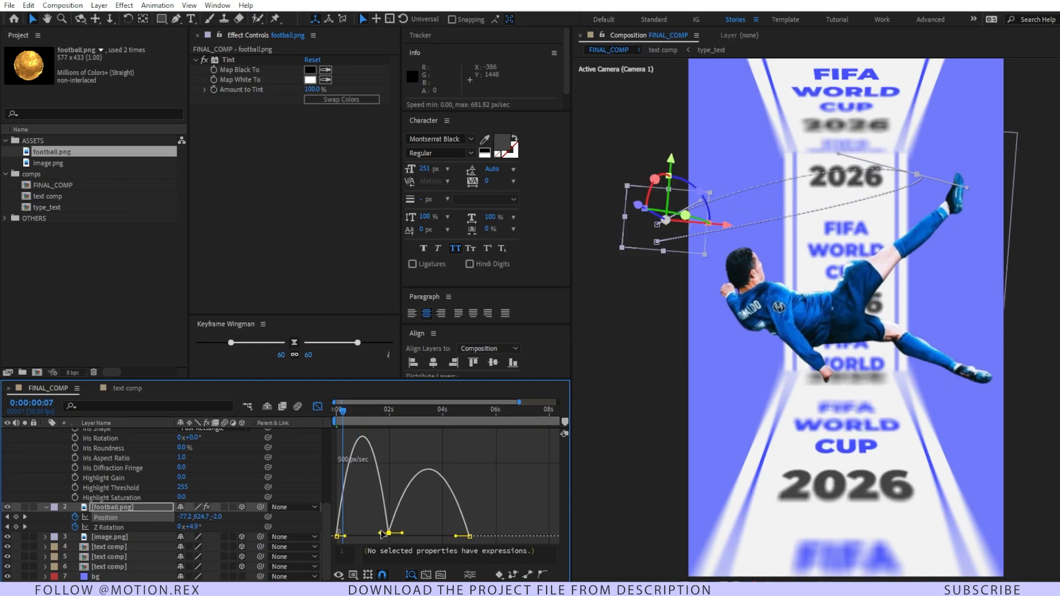
left_click(381, 536)
left_click(388, 533)
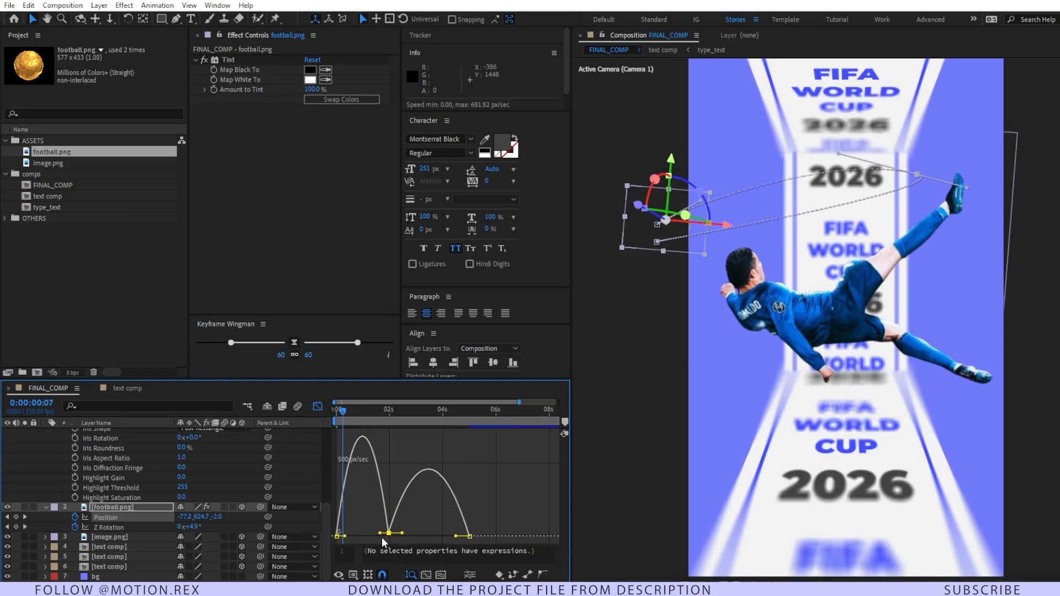
left_click_drag(379, 535, 420, 517)
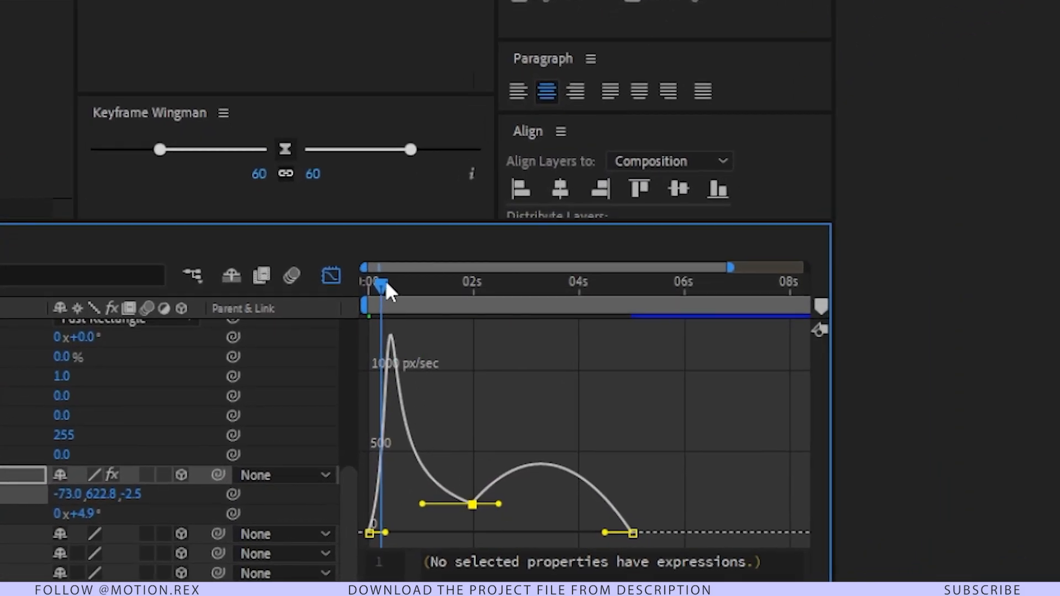
left_click_drag(387, 291, 499, 356)
left_click_drag(690, 490, 526, 555)
left_click_drag(606, 533, 525, 521)
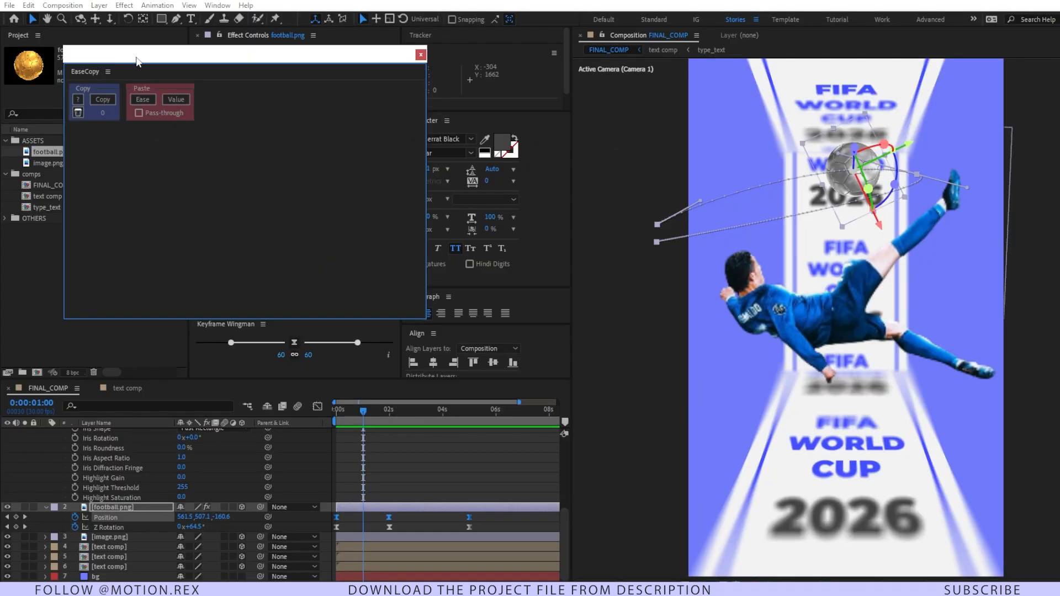
Step: Copy the easing of the football's three Position keyframes with EaseCopy and paste it onto its Z Rotation keyframes
left_click_drag(137, 60, 238, 293)
left_click_drag(483, 518, 330, 519)
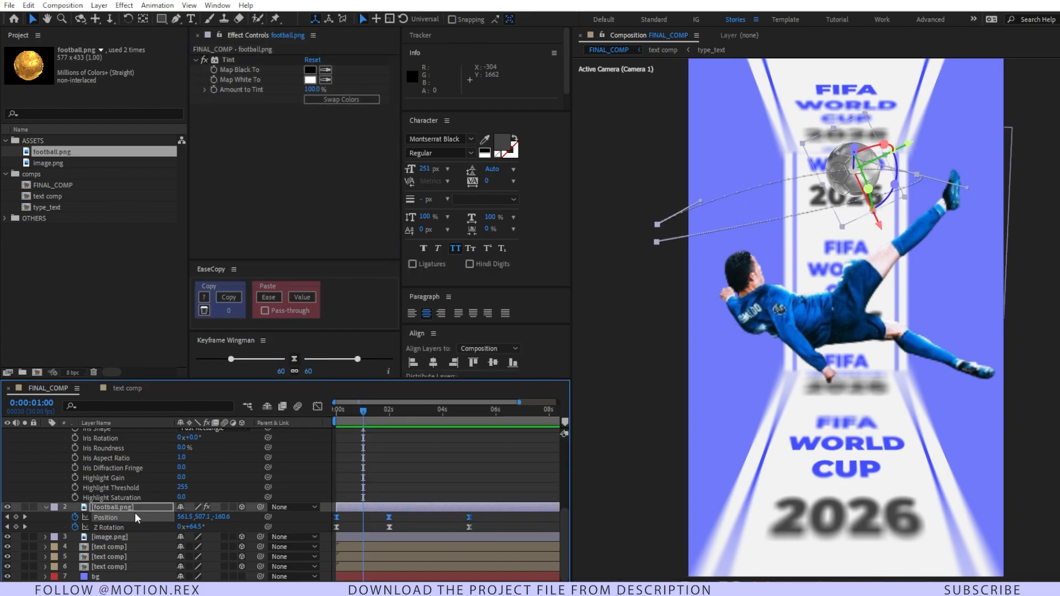
left_click(222, 298)
left_click_drag(496, 524, 429, 532)
left_click_drag(351, 542, 333, 543)
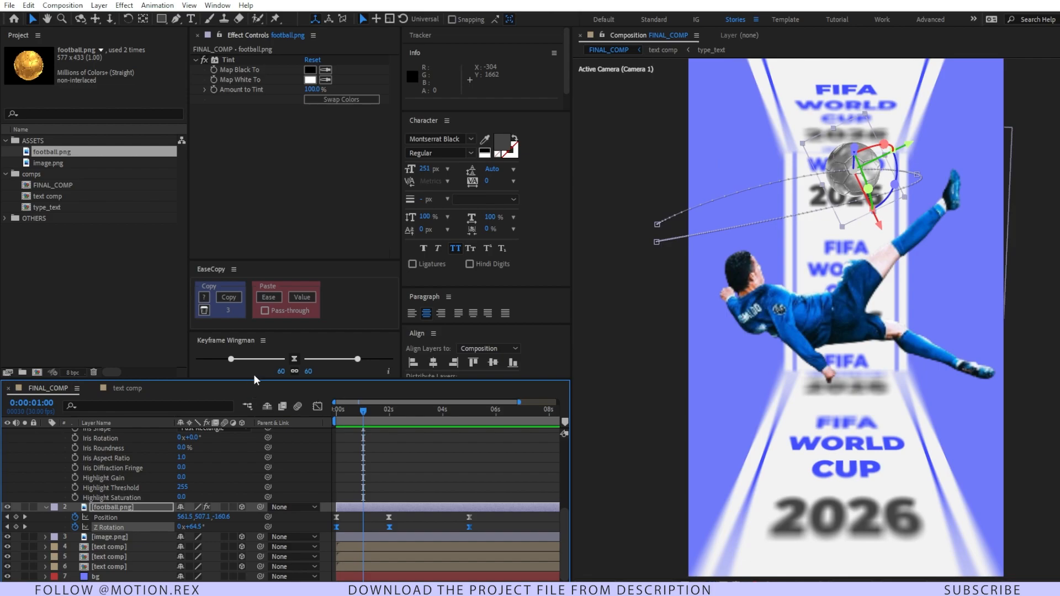
left_click(272, 298)
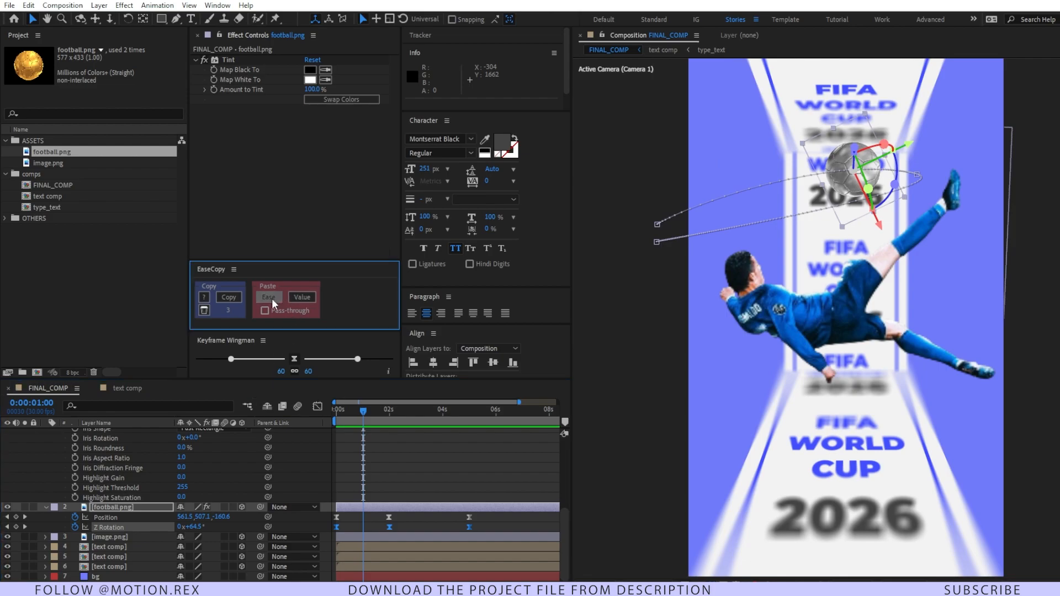
left_click(415, 465)
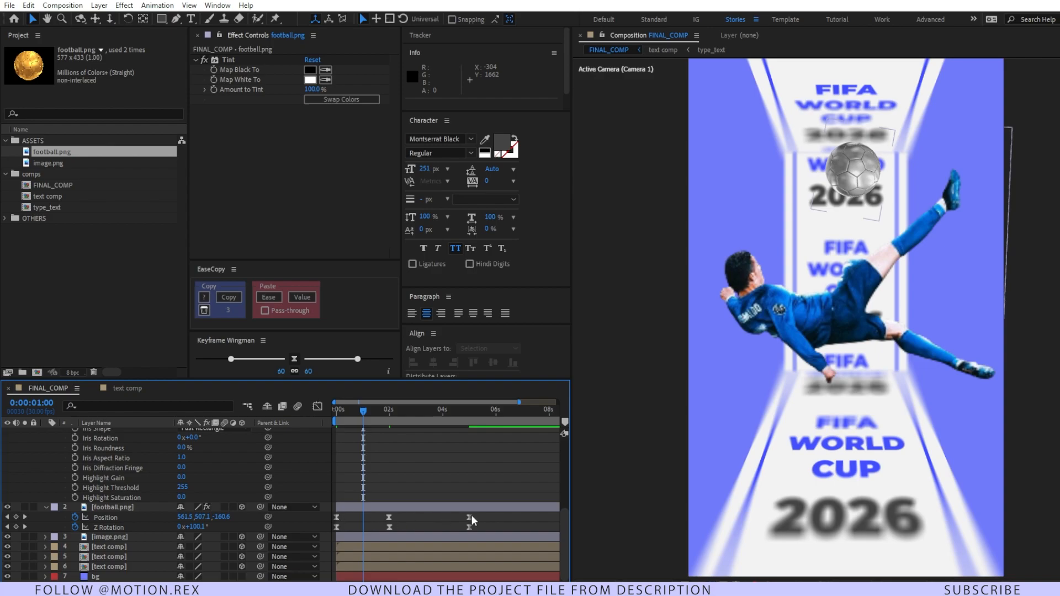
Step: Preview the eased football animation from the start, with the work area ending at about 5 seconds
left_click_drag(481, 528, 329, 531)
left_click_drag(353, 415, 315, 436)
left_click(387, 458)
key("space")
key("u")
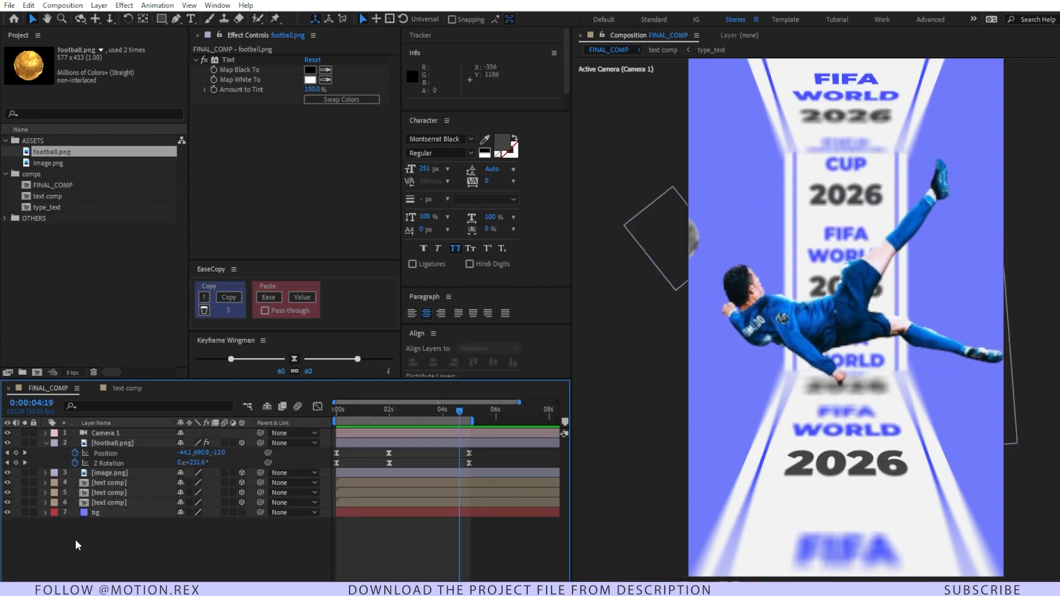
Step: Apply the Fractal Noise effect to the bg layer
left_click(141, 512)
key("ctrl+space")
type("noi")
left_click(99, 548)
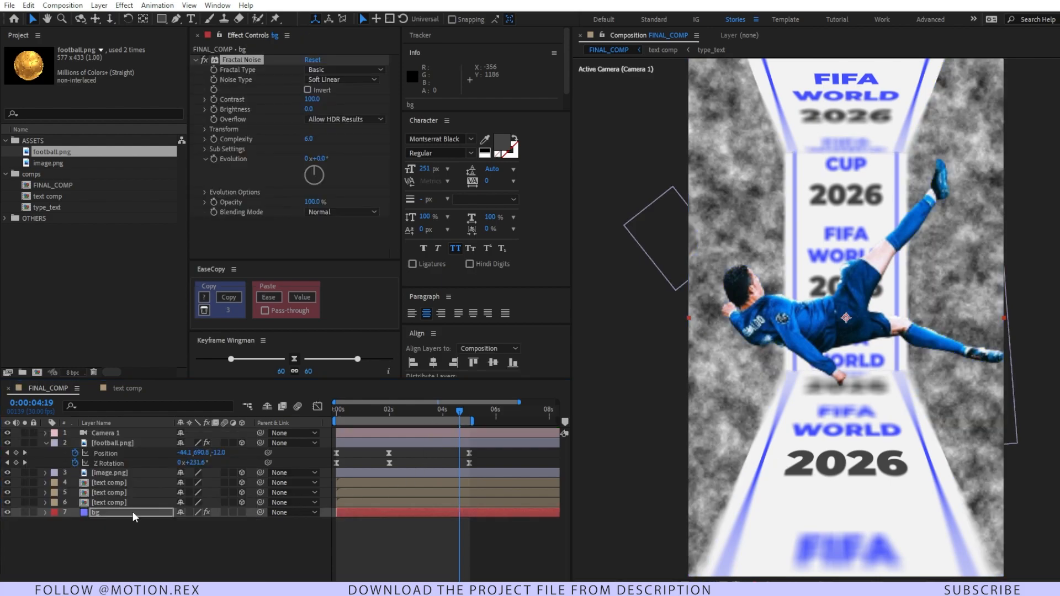
Step: Set the bg layer's Fractal Noise to noise type Block with a contrast of 44
left_click(361, 73)
left_click(357, 83)
left_click(357, 80)
left_click(352, 94)
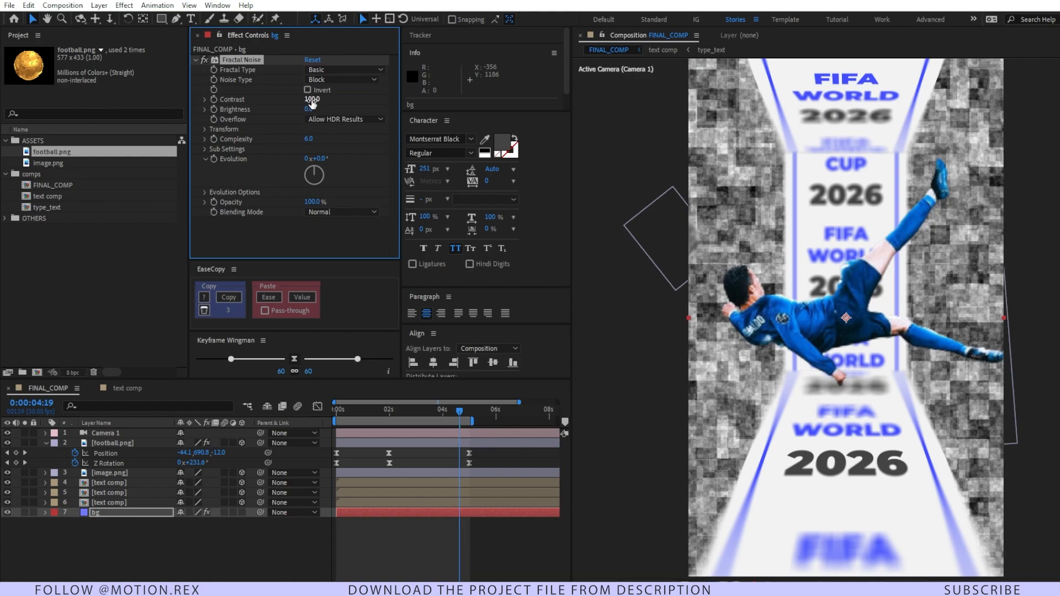
left_click_drag(308, 101, 283, 109)
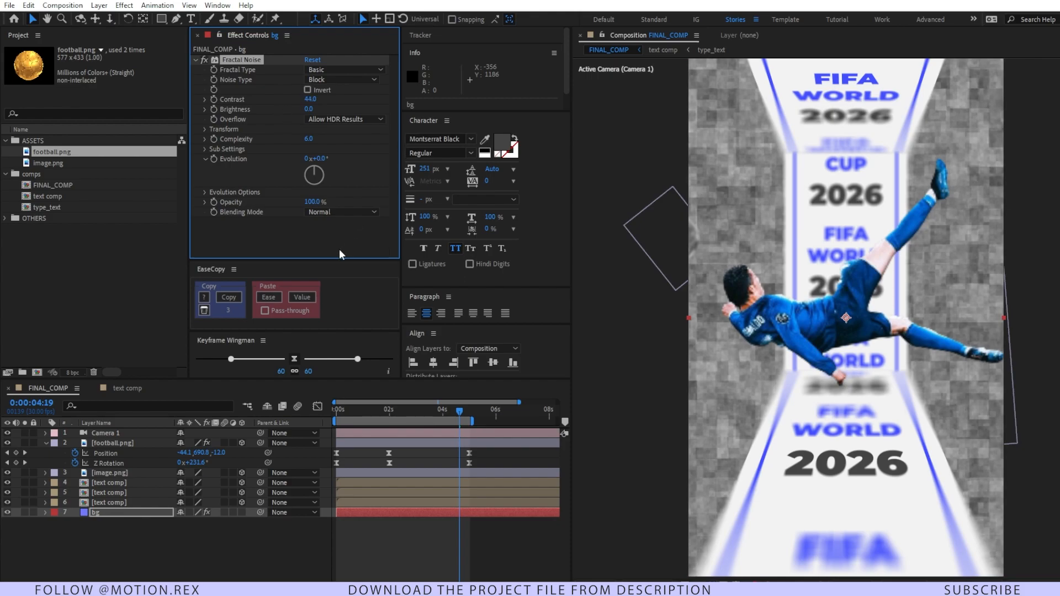
Step: Add the Tint effect to the bg layer below its Fractal Noise
key("ctrl+space")
type("tint")
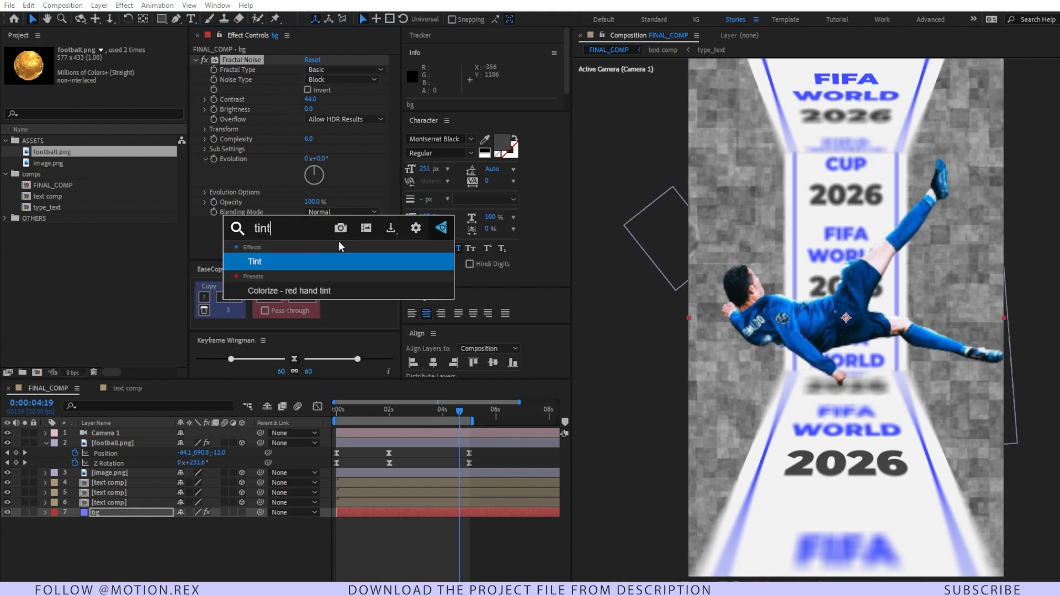
key("Return")
scroll(284, 227, "down", 1)
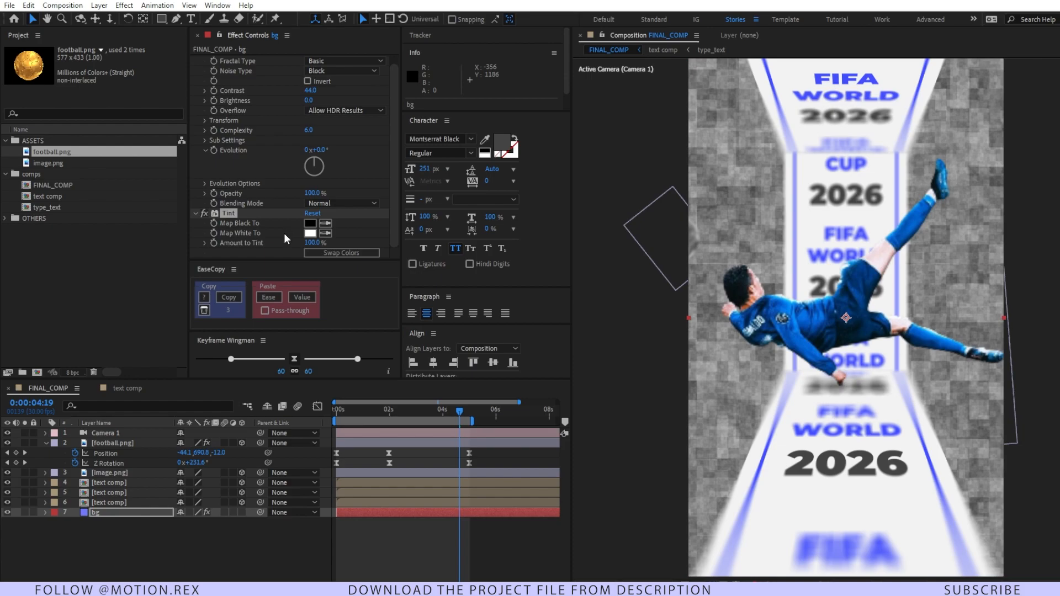
Step: Duplicate the bg layer, place the copy beneath the original, and remove Fractal Noise and Tint from the copy
left_click(106, 516)
key("ctrl+d")
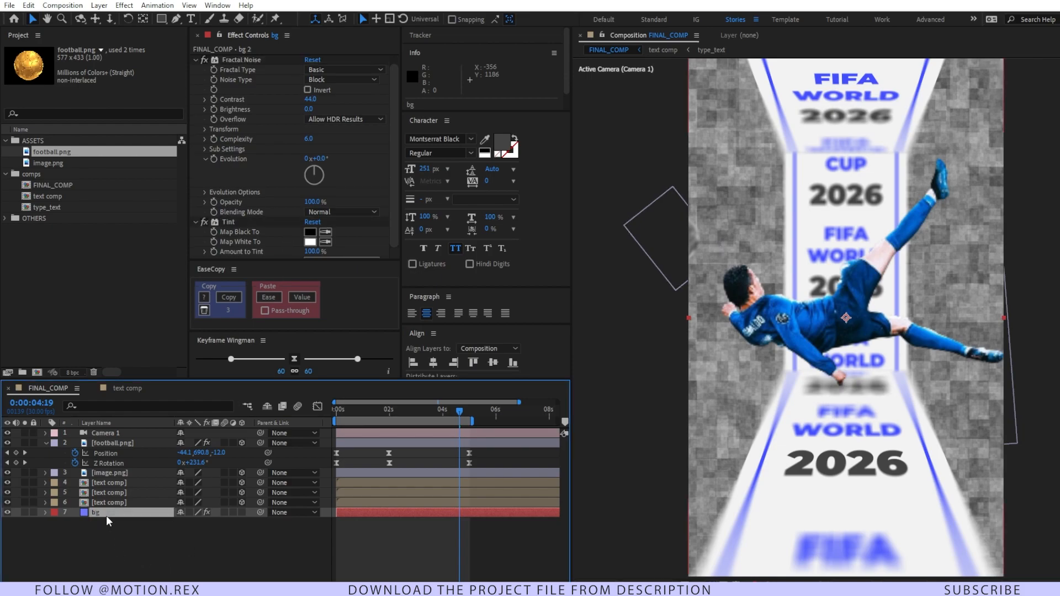
mouse_move(113, 514)
left_mouse_down()
mouse_move(115, 538)
mouse_move(117, 525)
left_mouse_up()
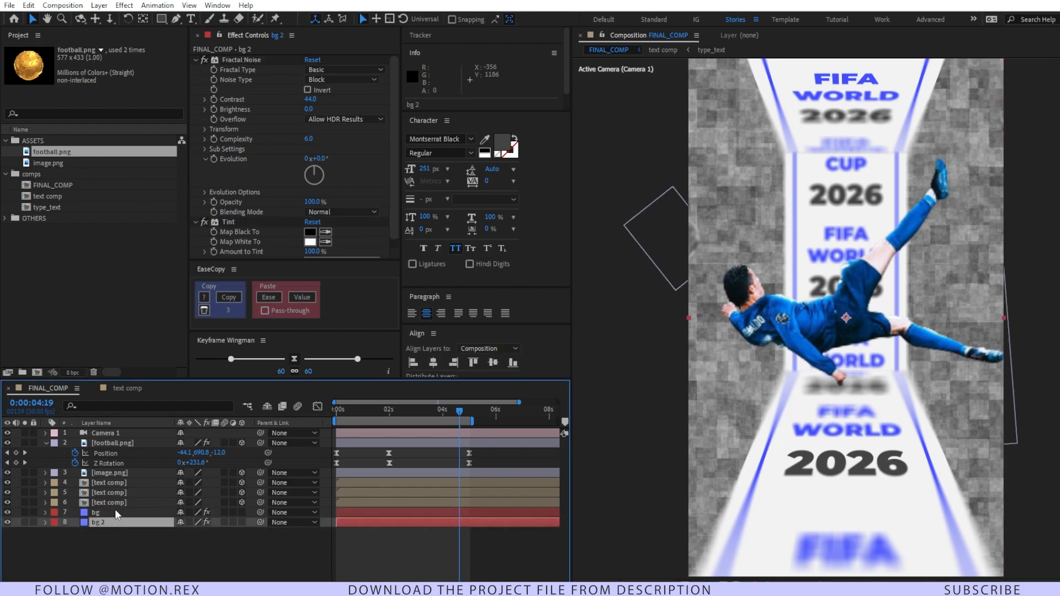
left_click(204, 61)
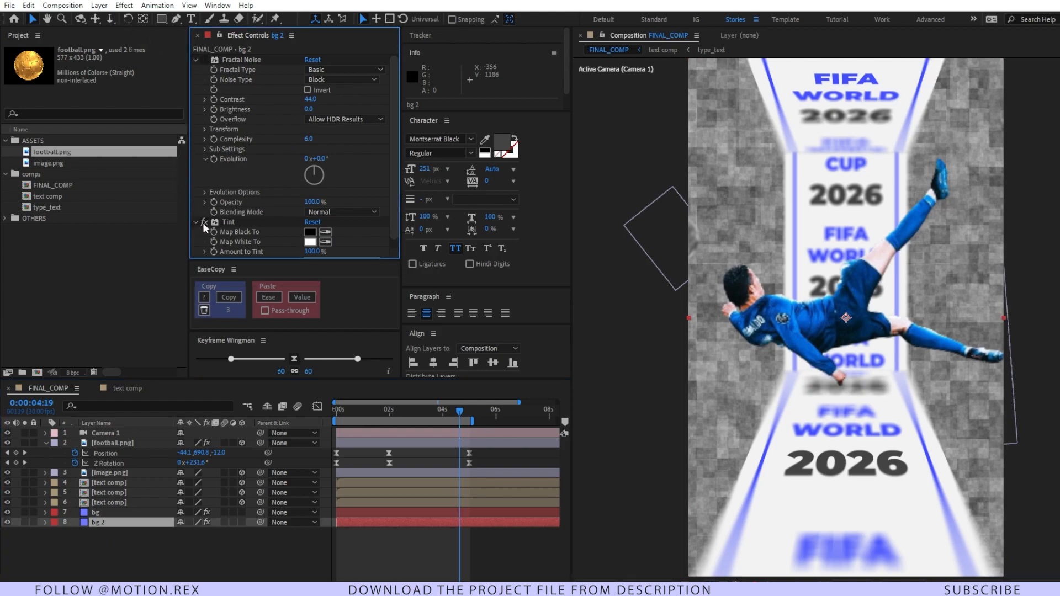
left_click(219, 219)
left_click(236, 61, "shift")
key("Delete")
Step: Set the noisy bg layer's blending mode to Overlay and its Fractal Noise to contrast 20 and brightness 6
left_click(103, 513)
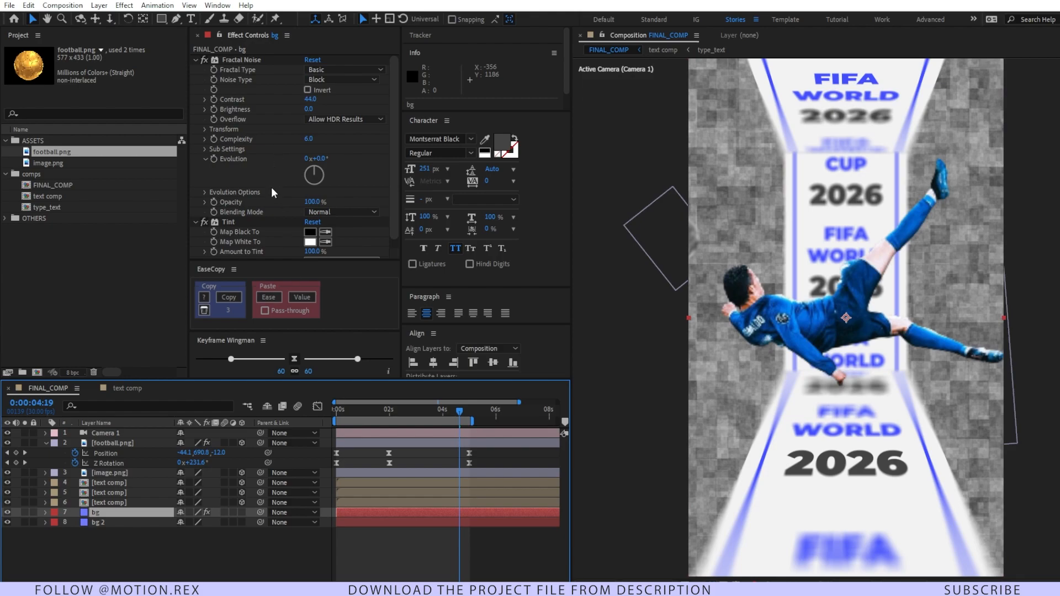
scroll(278, 225, "down", 1)
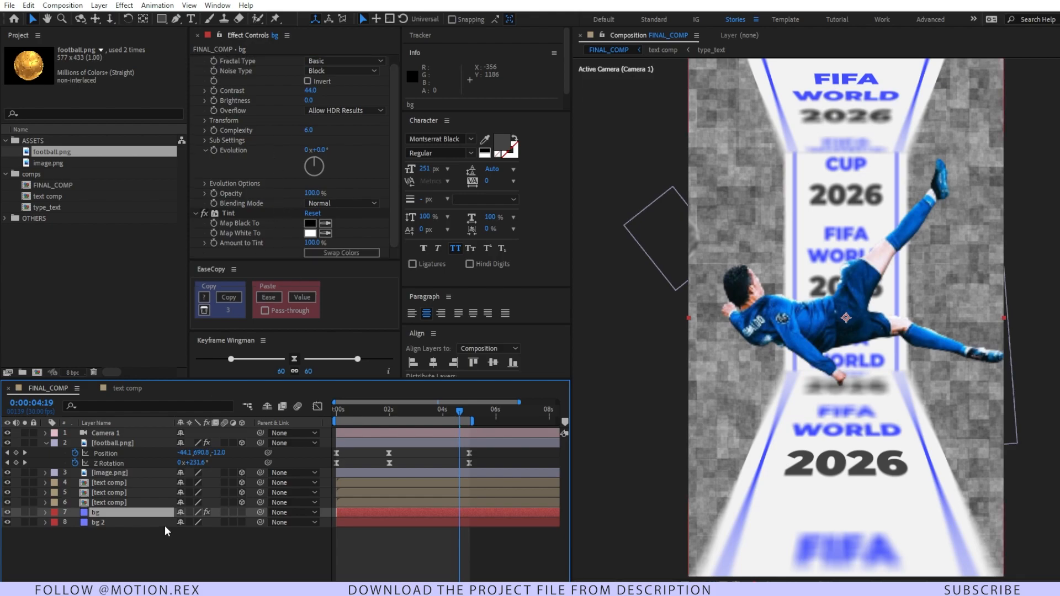
key("F4")
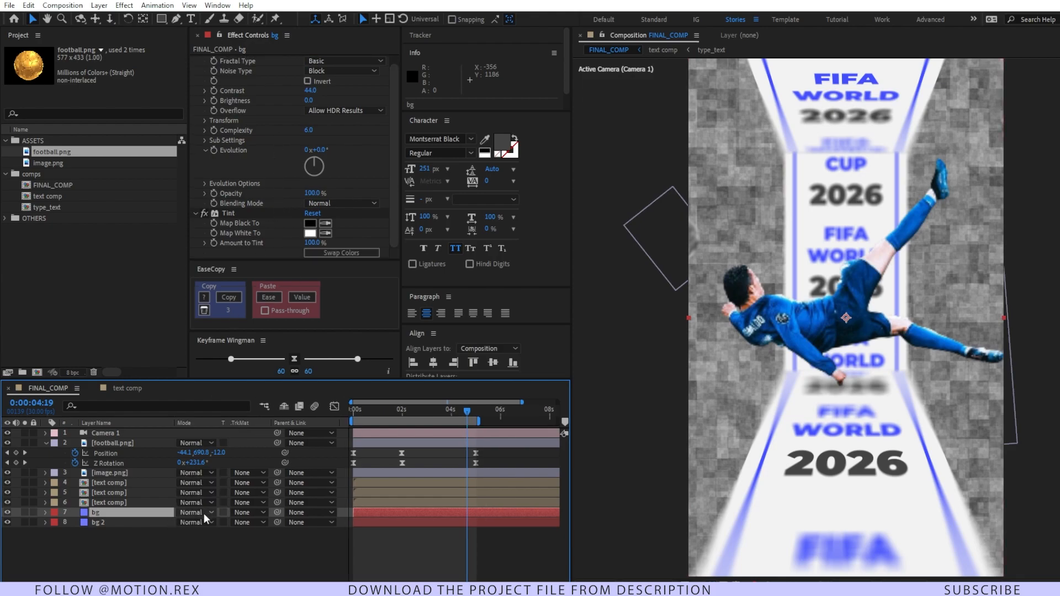
left_click(204, 512)
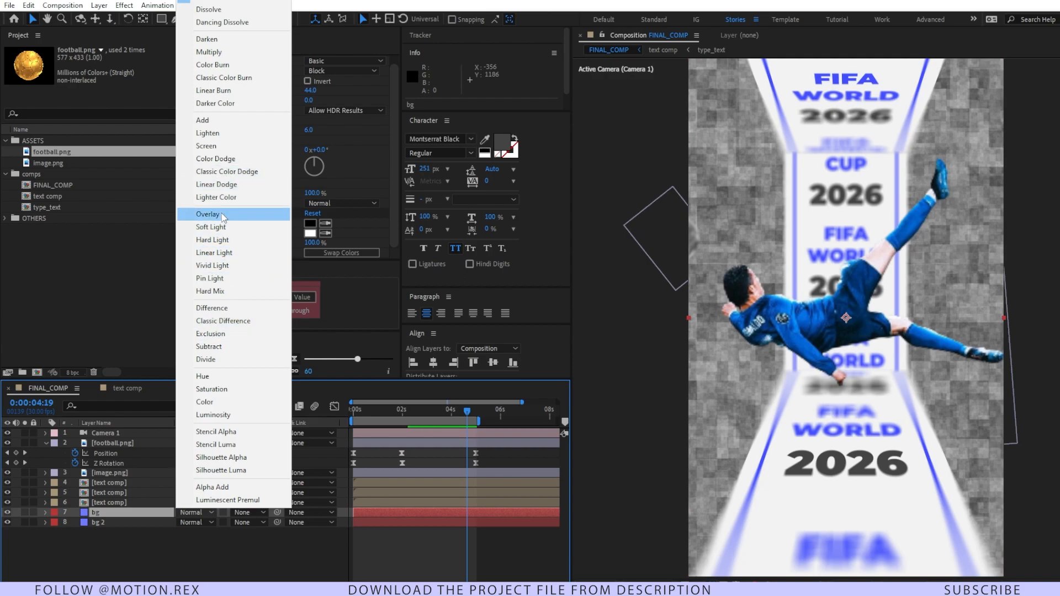
left_click(207, 214)
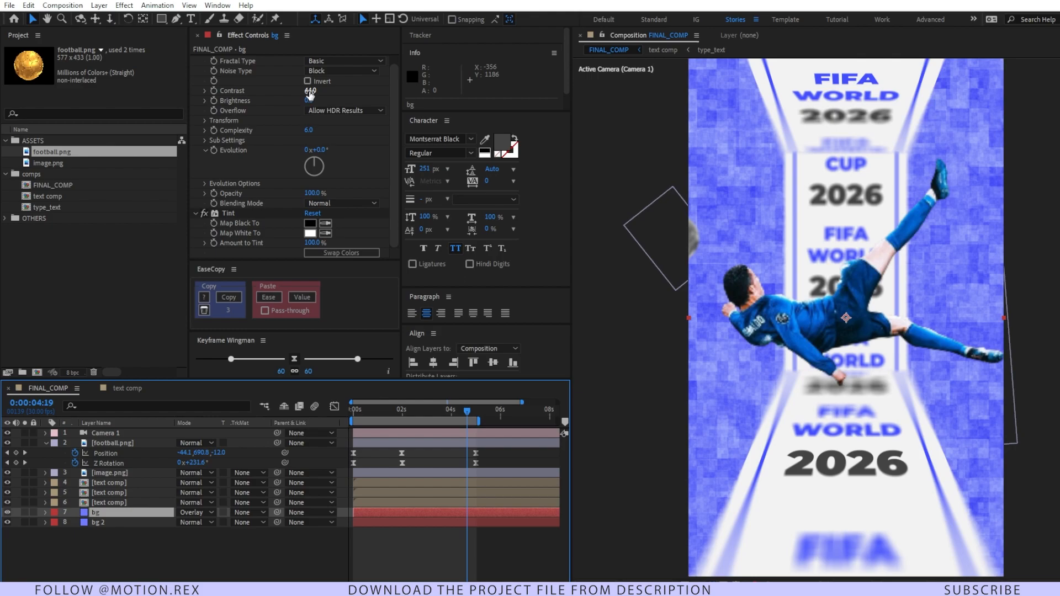
mouse_move(309, 94)
left_mouse_down()
mouse_move(291, 95)
mouse_move(307, 93)
left_mouse_up()
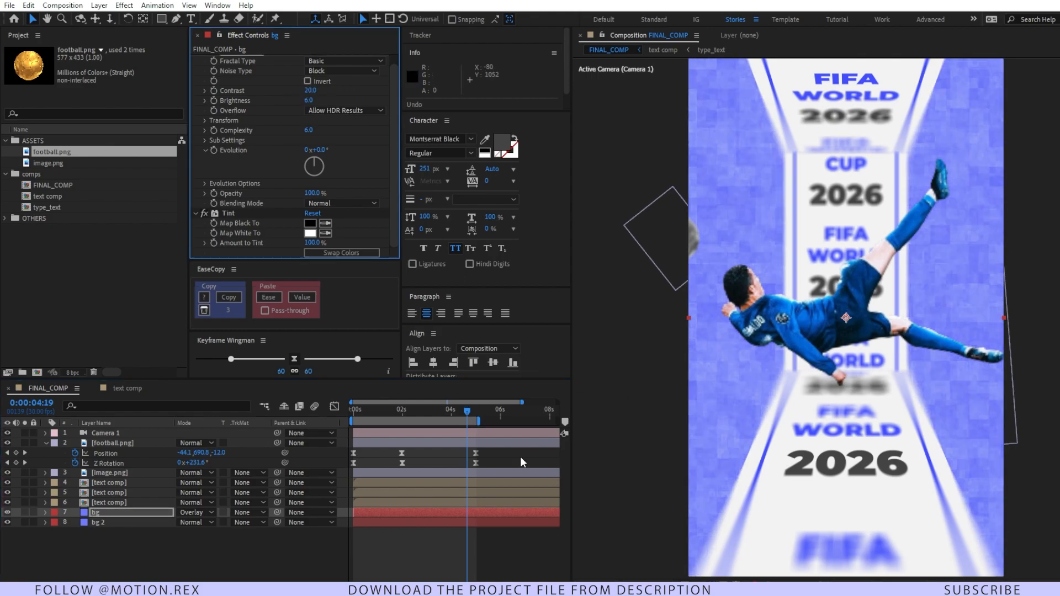
left_click(204, 553)
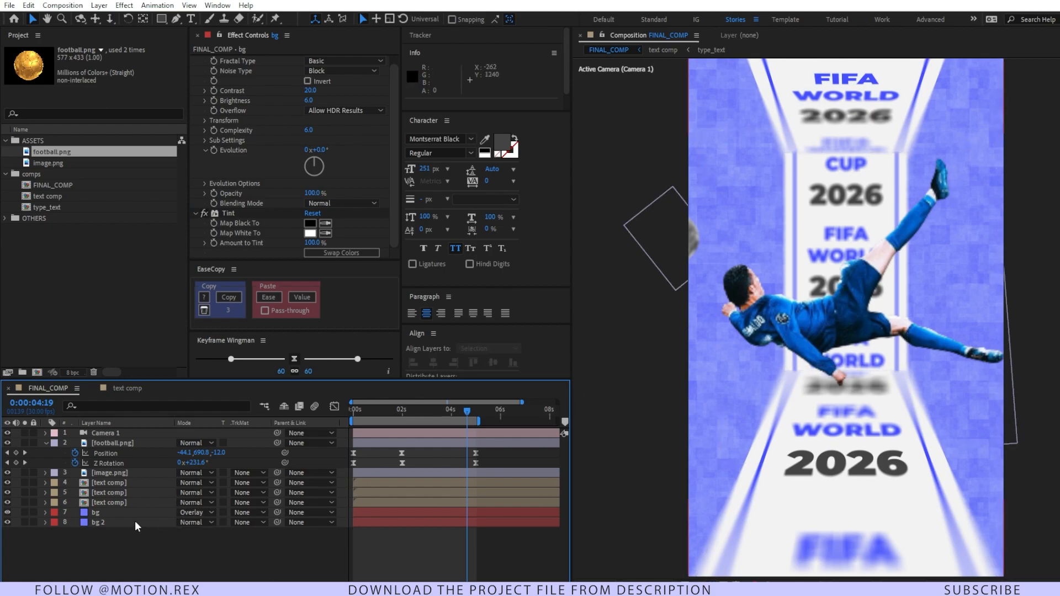
Step: Add an adjustment layer above all layers with a Curves effect, bending the RGB curve into a slight S with raised highlights and lowered shadows
left_click(119, 543)
key("ctrl+alt+y")
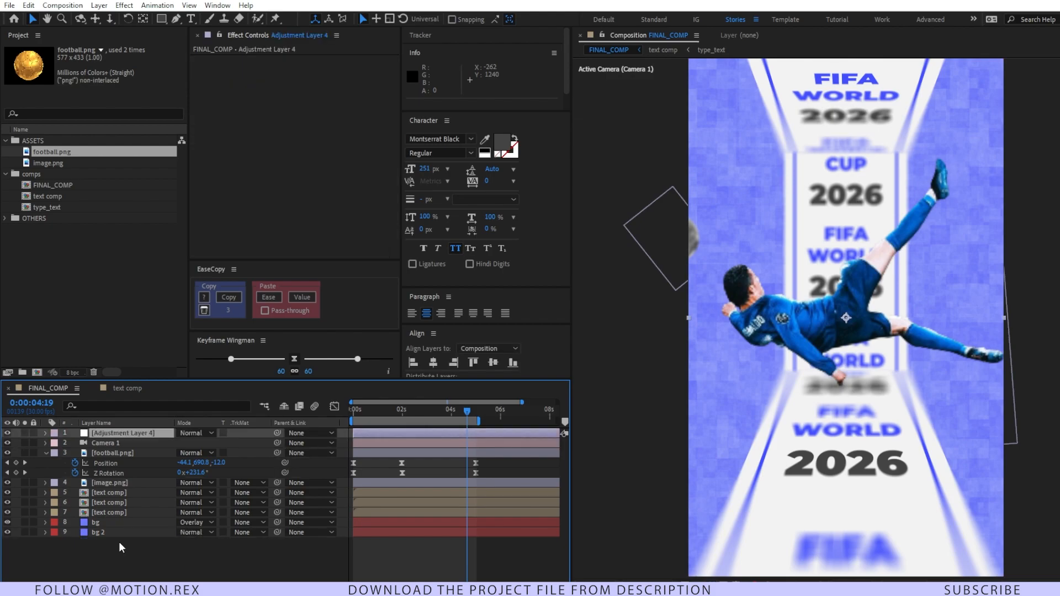
key("ctrl+space")
type("cu")
key("Return")
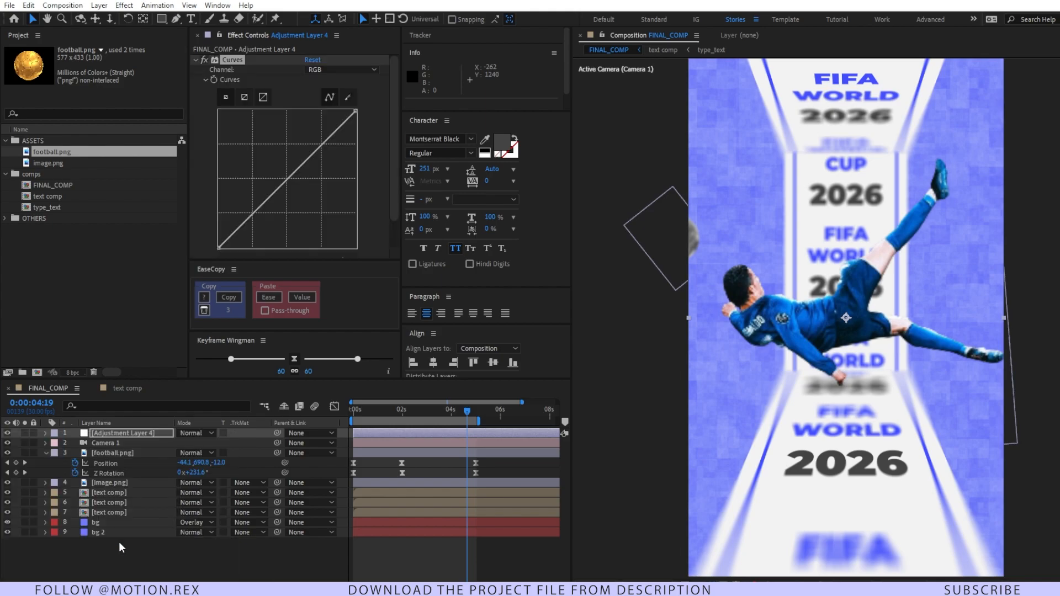
left_click_drag(323, 143, 321, 141)
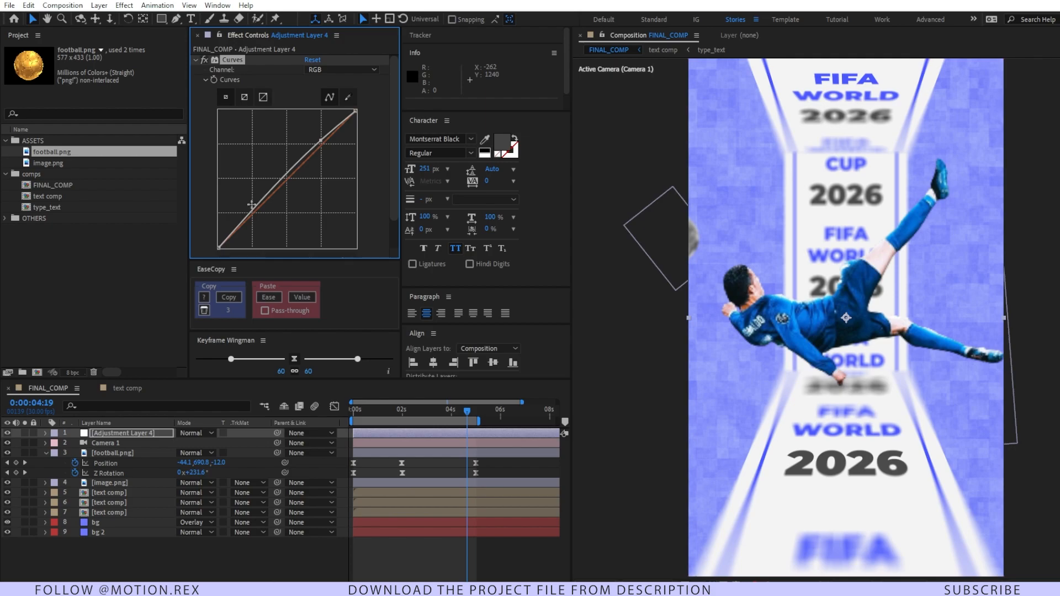
left_click_drag(254, 213, 260, 224)
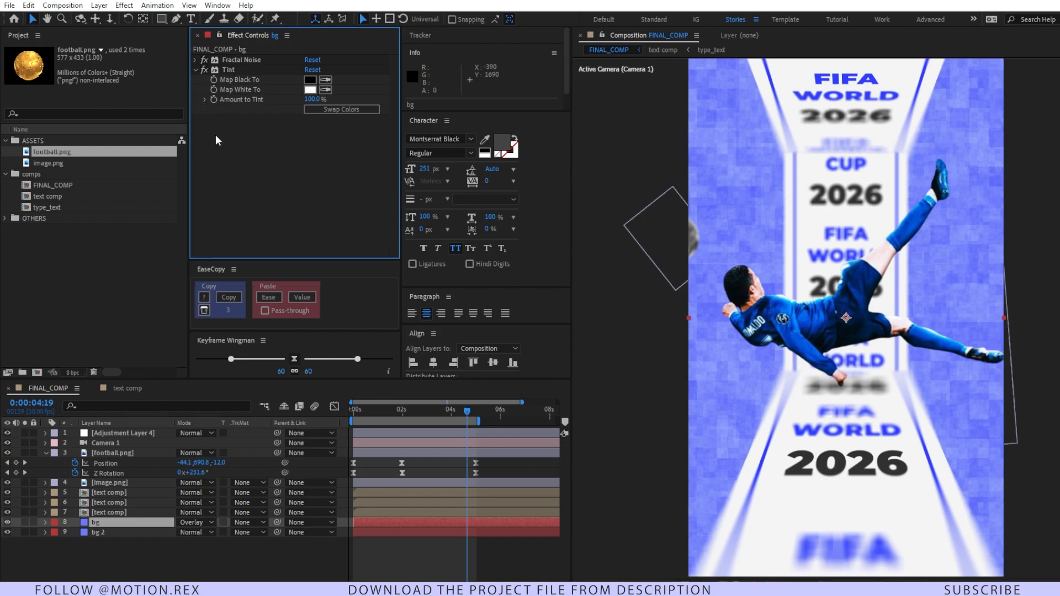
Step: Add a Noise effect to the bg layer below its Tint and set the amount of noise to 10%
key("ctrl+space")
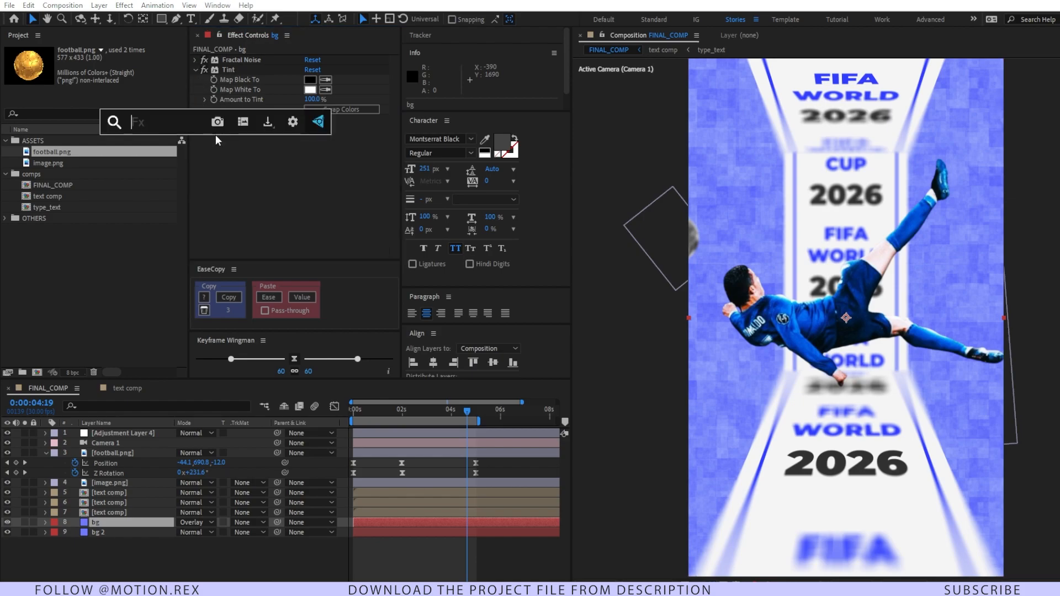
type("noi")
key("Return")
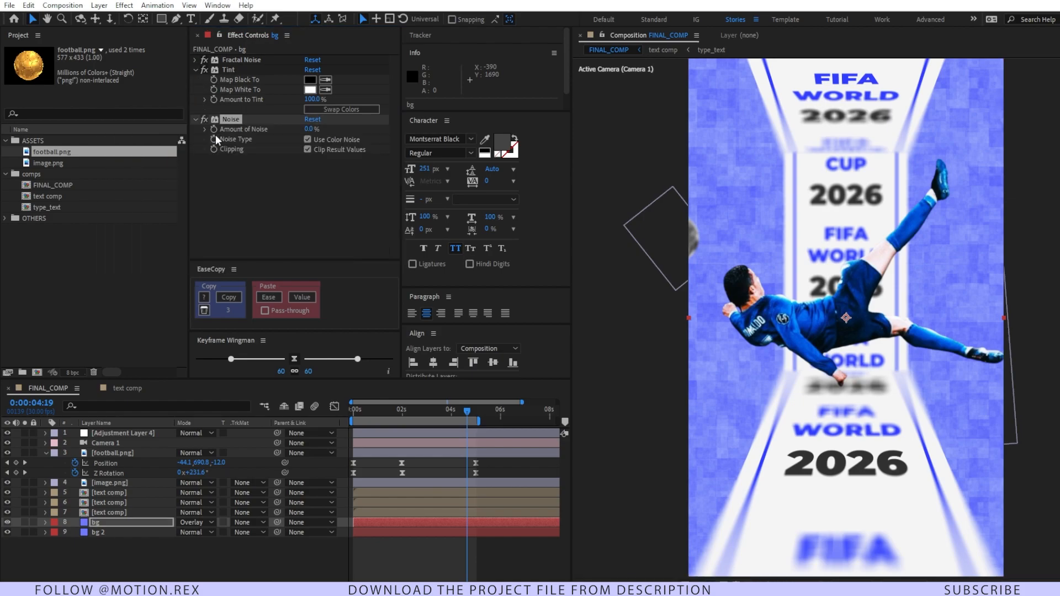
left_click(308, 128)
type("10")
key("Return")
left_click(300, 545)
Step: Go to the football's middle keyframe at 0:00:01:29 and add a new empty text layer above all layers
key("j")
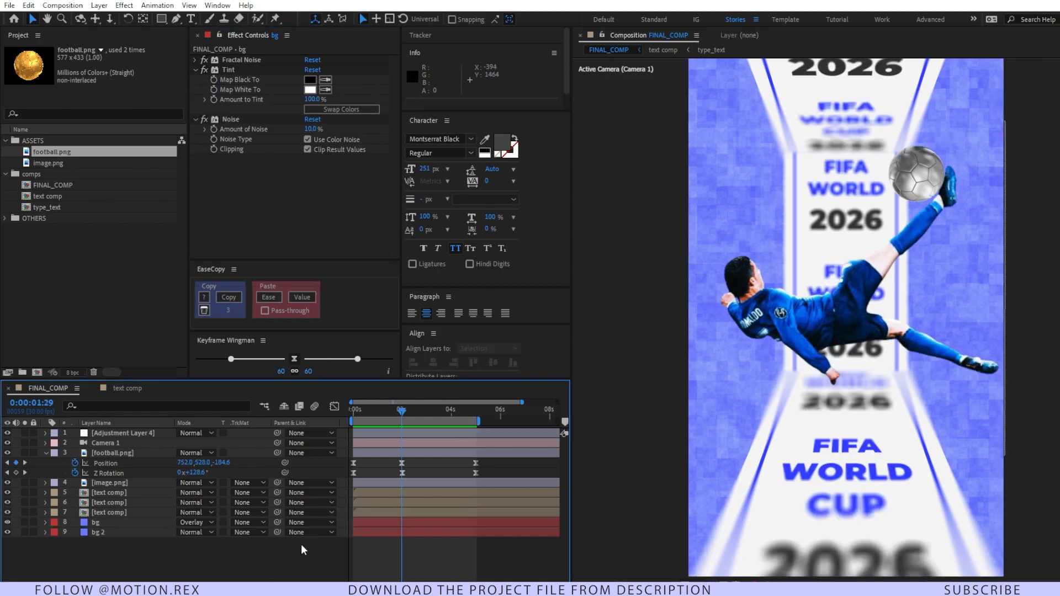
right_click(223, 563)
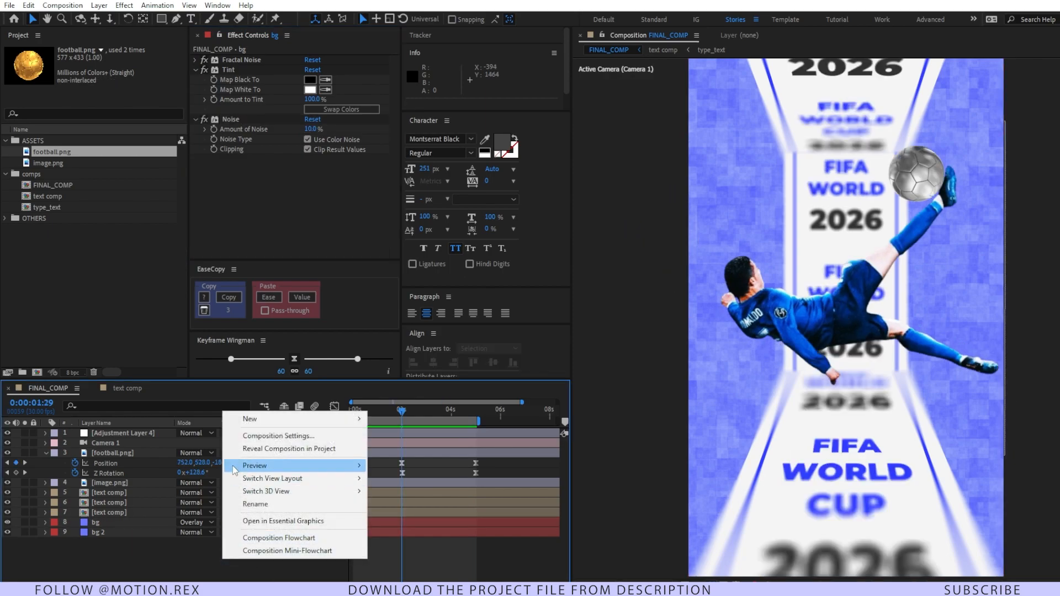
mouse_move(249, 429)
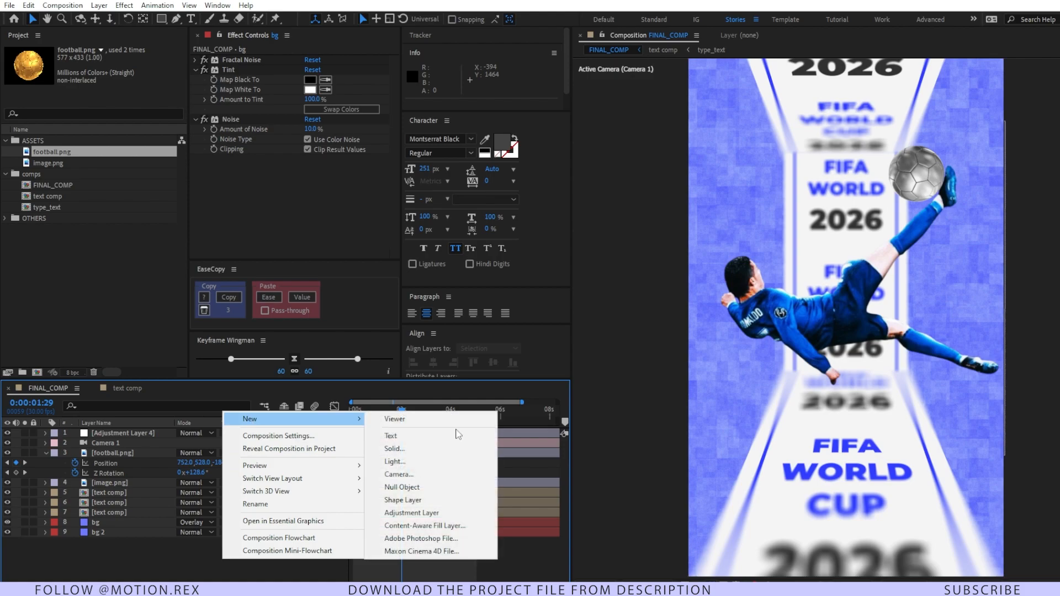
left_click(456, 434)
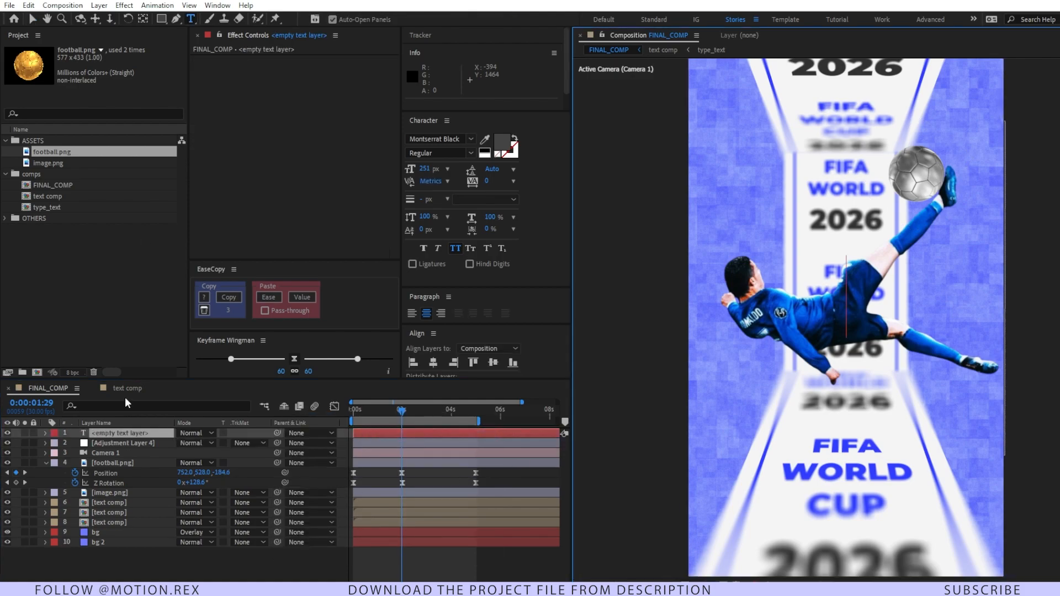
Step: Draw an open curved mask path on the empty text layer, from the football around the player and out past the frame's right edge
key("g")
left_click_drag(892, 286, 720, 239)
left_click_drag(975, 232, 966, 279)
left_click(719, 366)
left_click_drag(864, 427, 914, 415)
left_click(1029, 385)
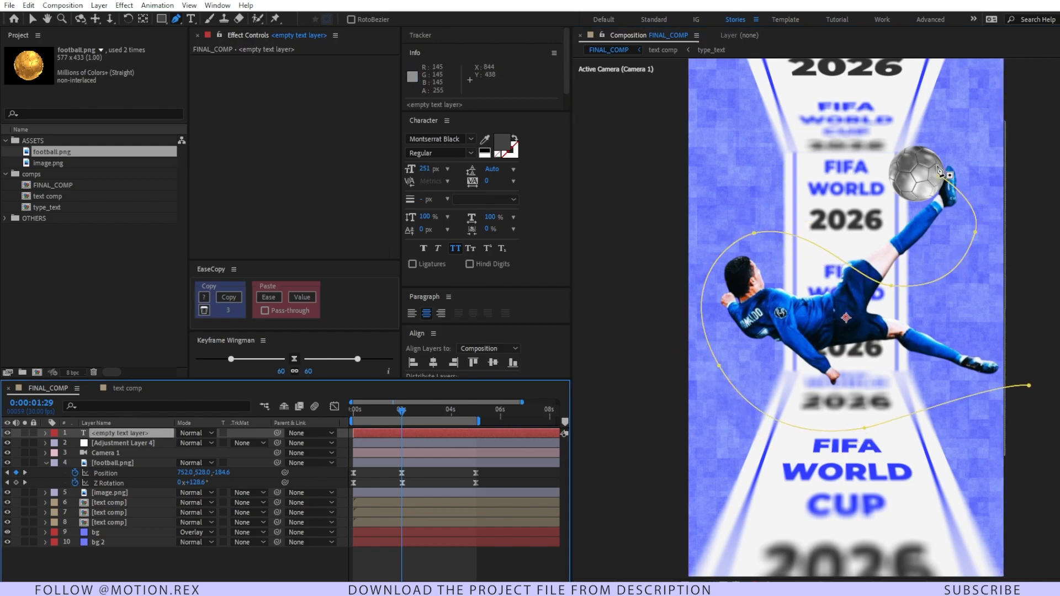
Step: Enter "world cup2026" in the text layer and set its font size to 30 px and tracking to 300
double_click(104, 431)
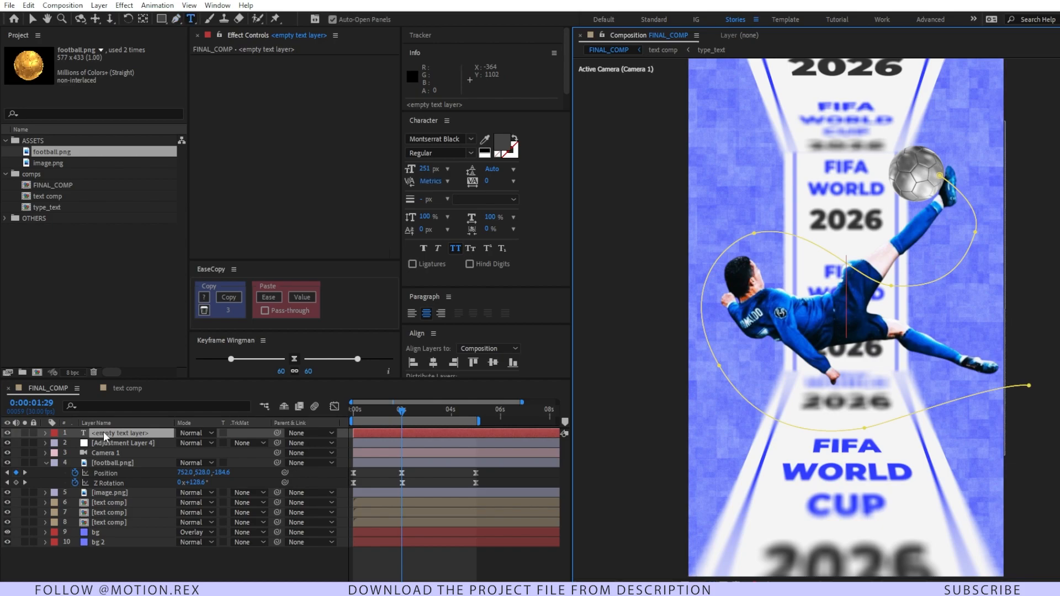
type("world cup2026")
key("ctrl+a")
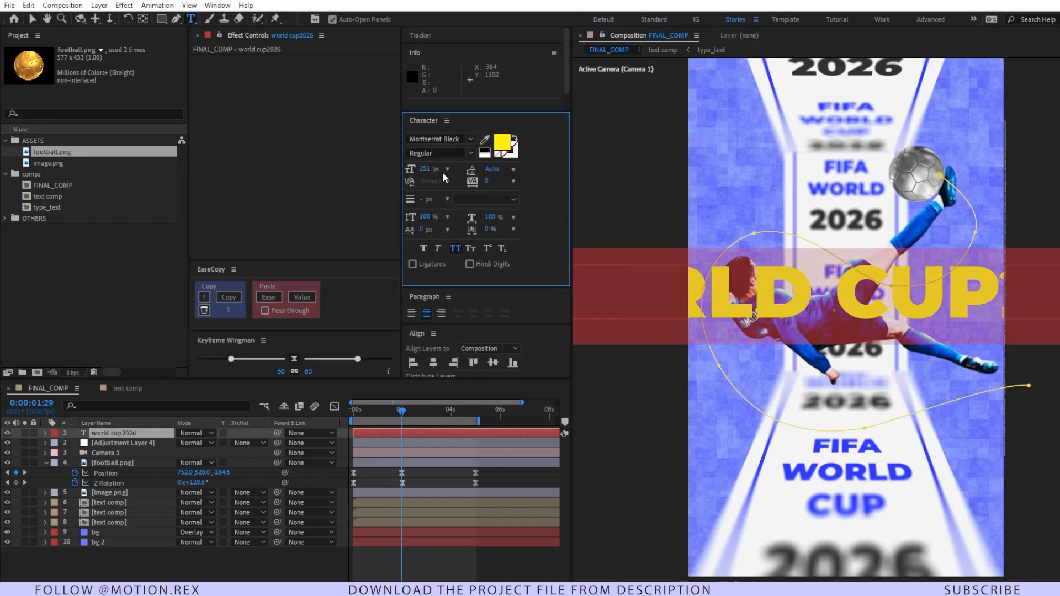
left_click(424, 169)
type("50")
left_click(487, 181)
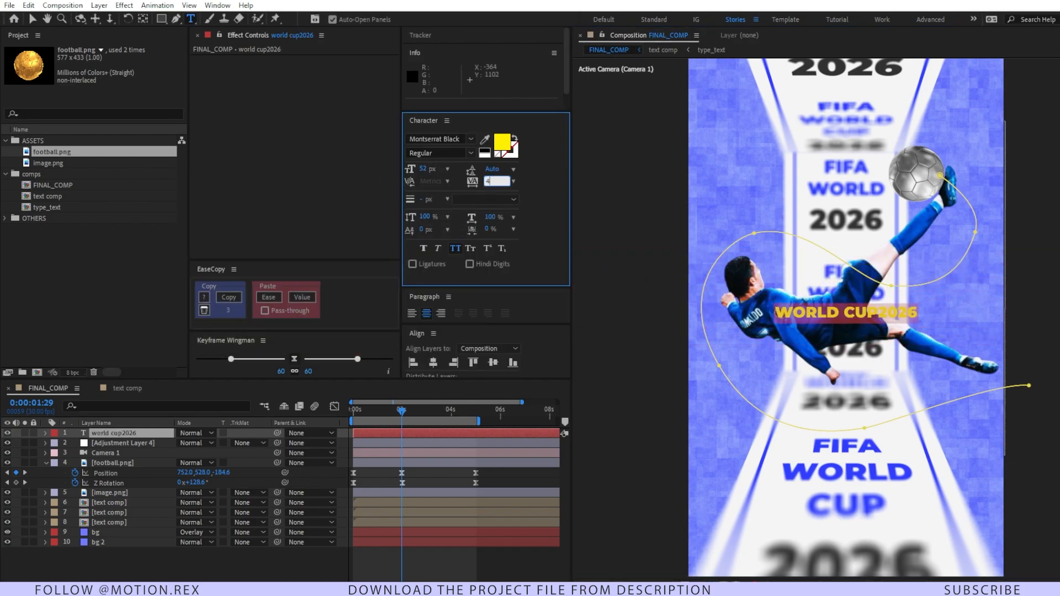
type("300")
key("Return")
left_click(163, 393)
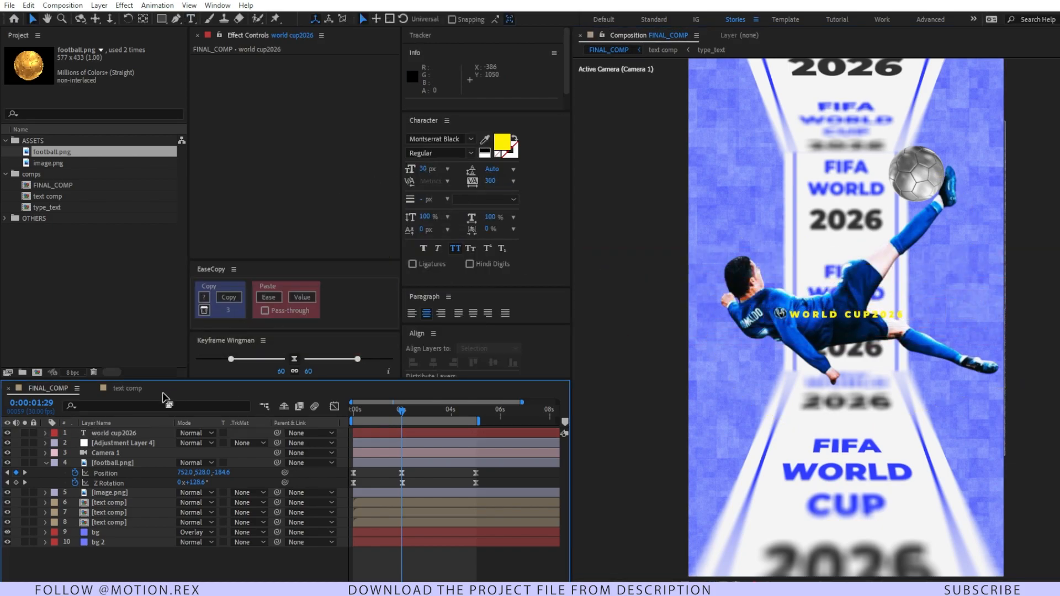
Step: Make the world cup2026 text follow the drawn curve by setting its path option to Mask 1
left_click(103, 431)
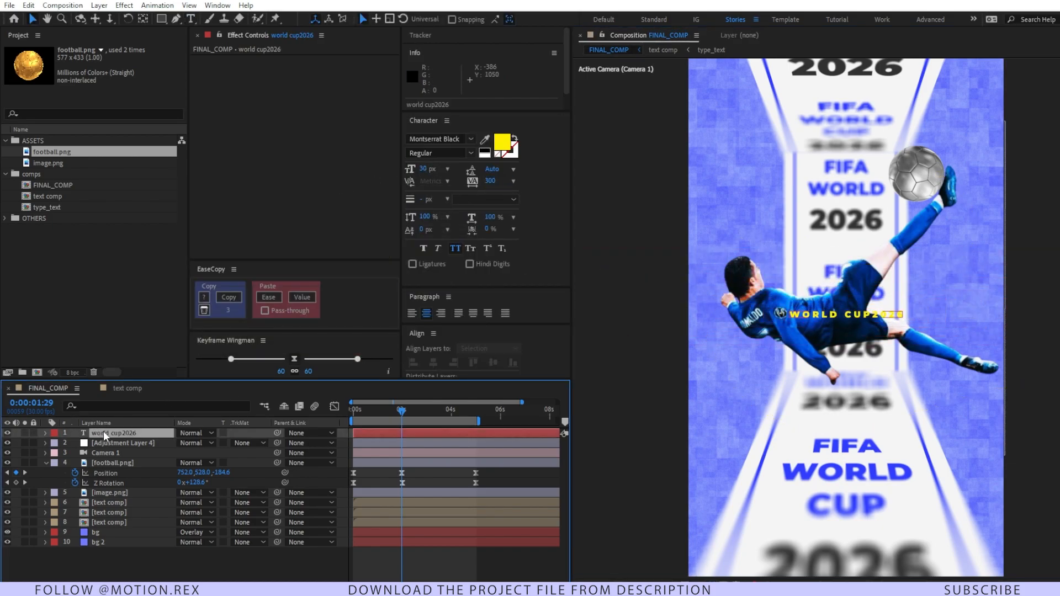
left_click(45, 432)
left_click(55, 443)
left_click(66, 463)
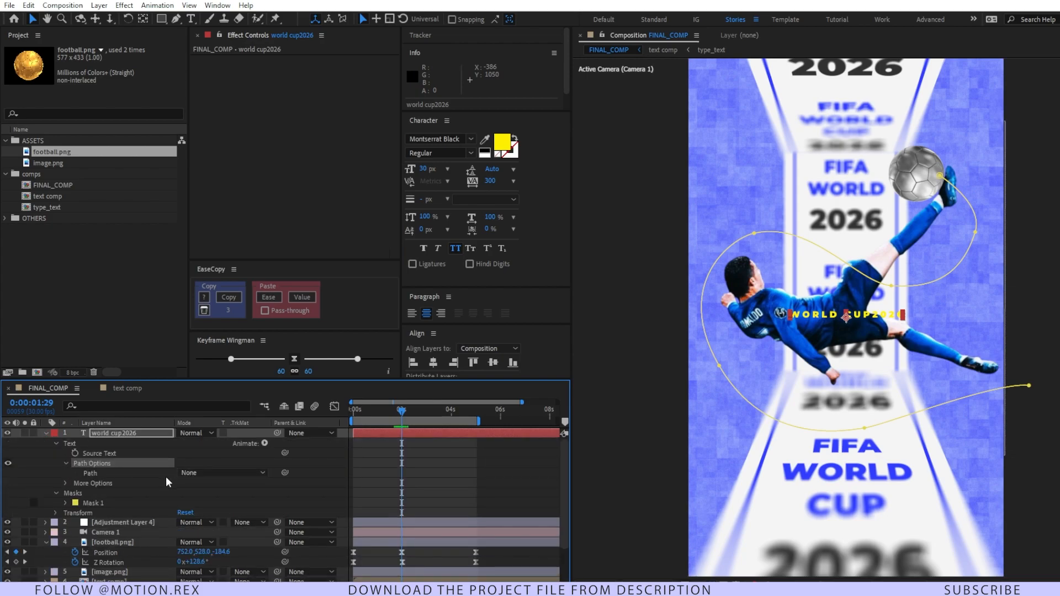
left_click(221, 473)
left_click(216, 499)
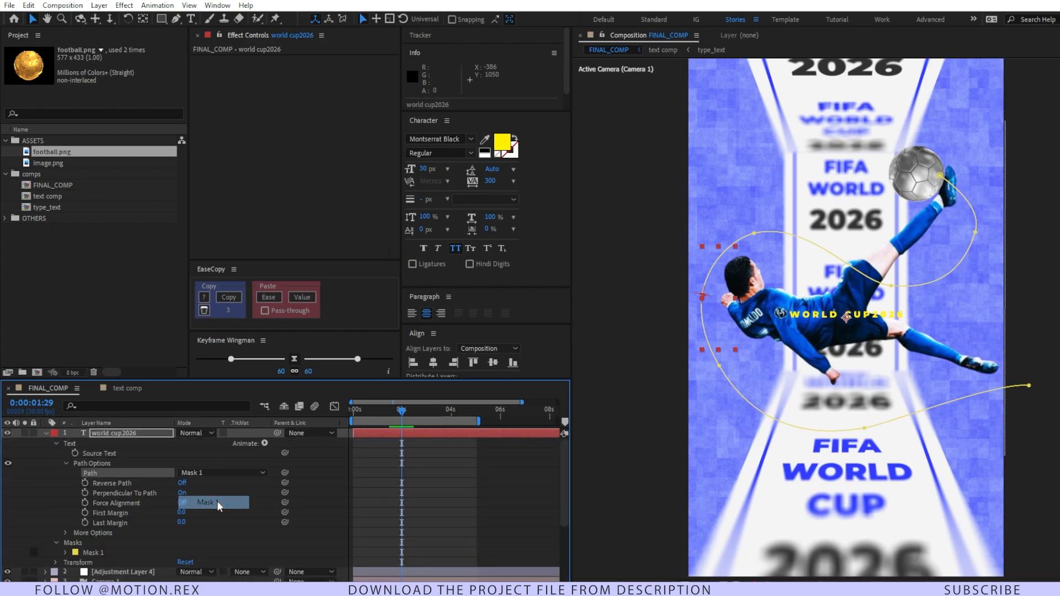
left_click(478, 469)
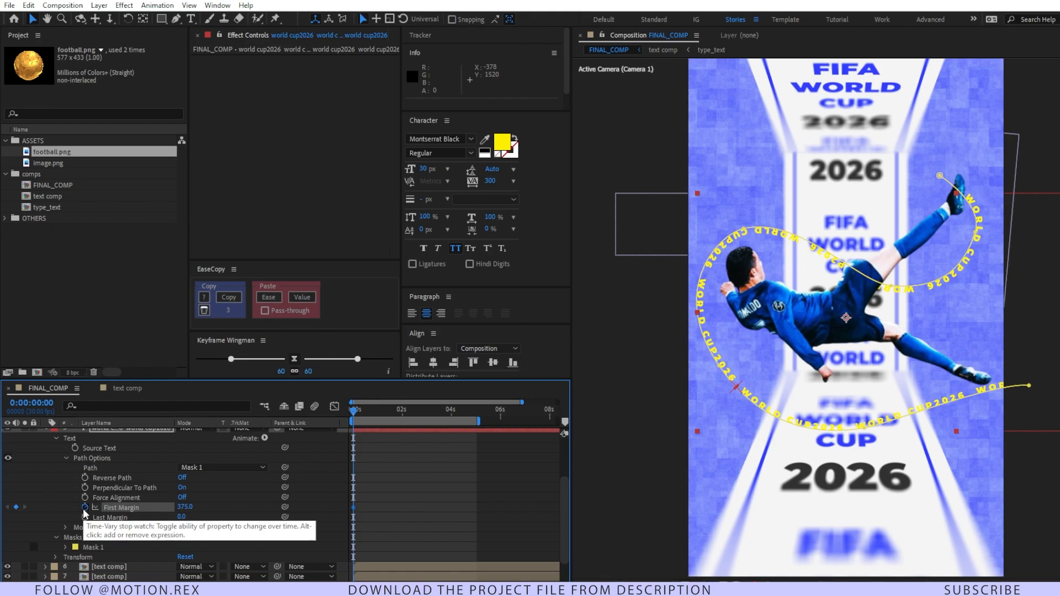
Step: Keyframe a lower First Margin for the path text at 0:00:05:00 and preview the animation
left_click_drag(367, 412, 473, 420)
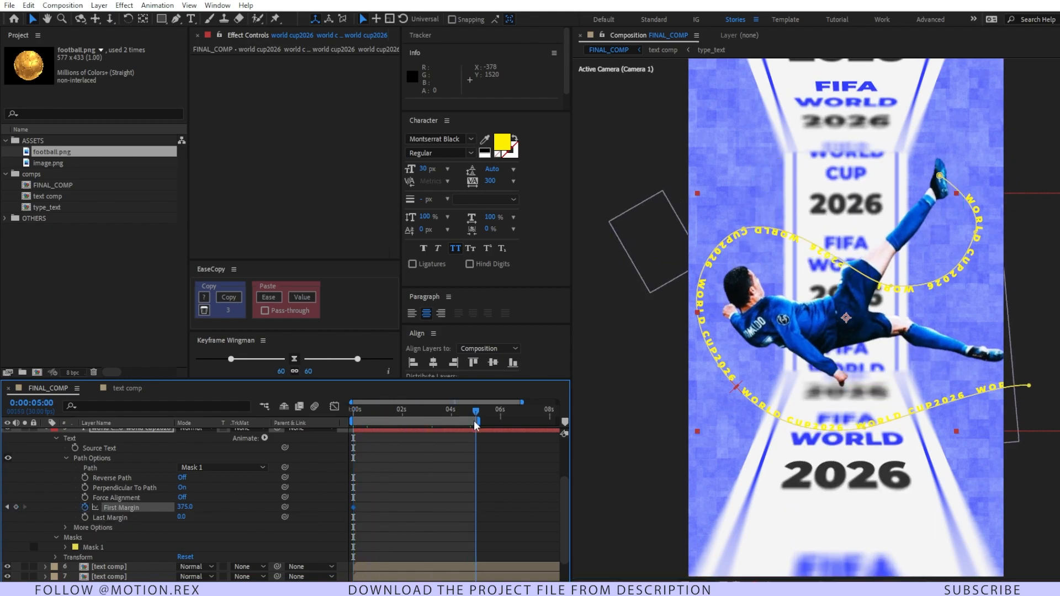
left_click_drag(185, 508, 133, 507)
key("space")
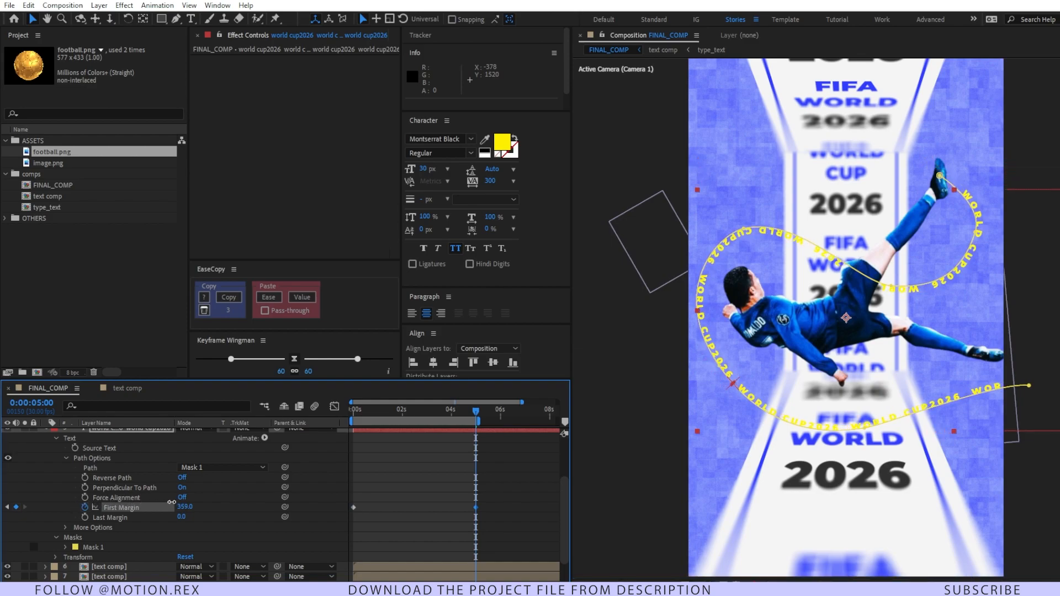